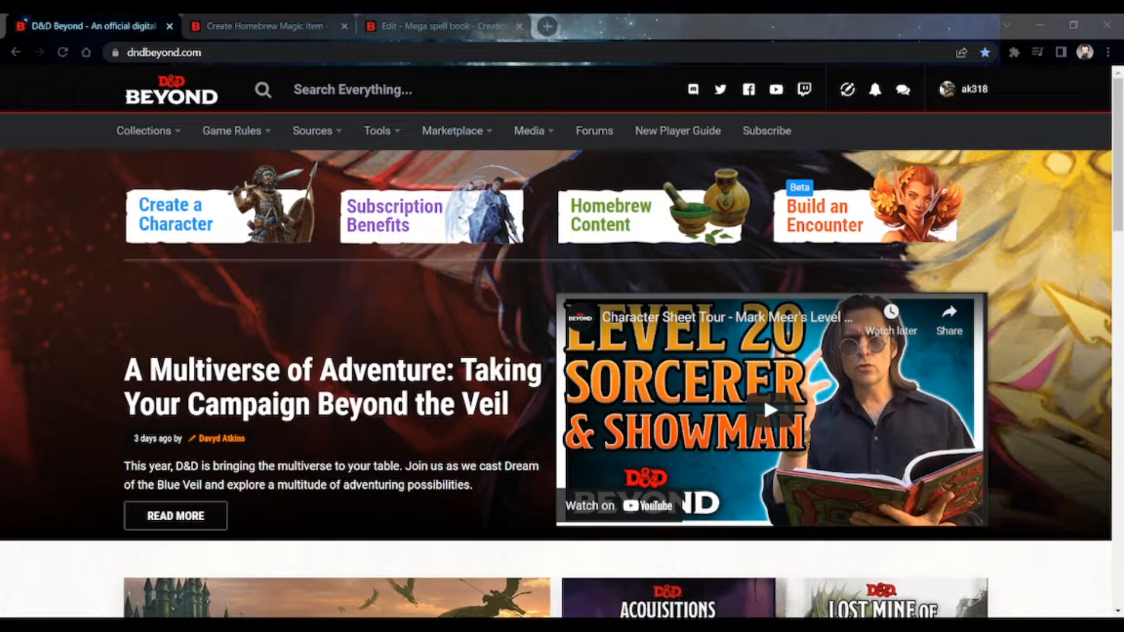
- Browse the magic item template list on the Create Homebrew Magic Item page, and switch to the Mega spell book edit page
click(384, 388)
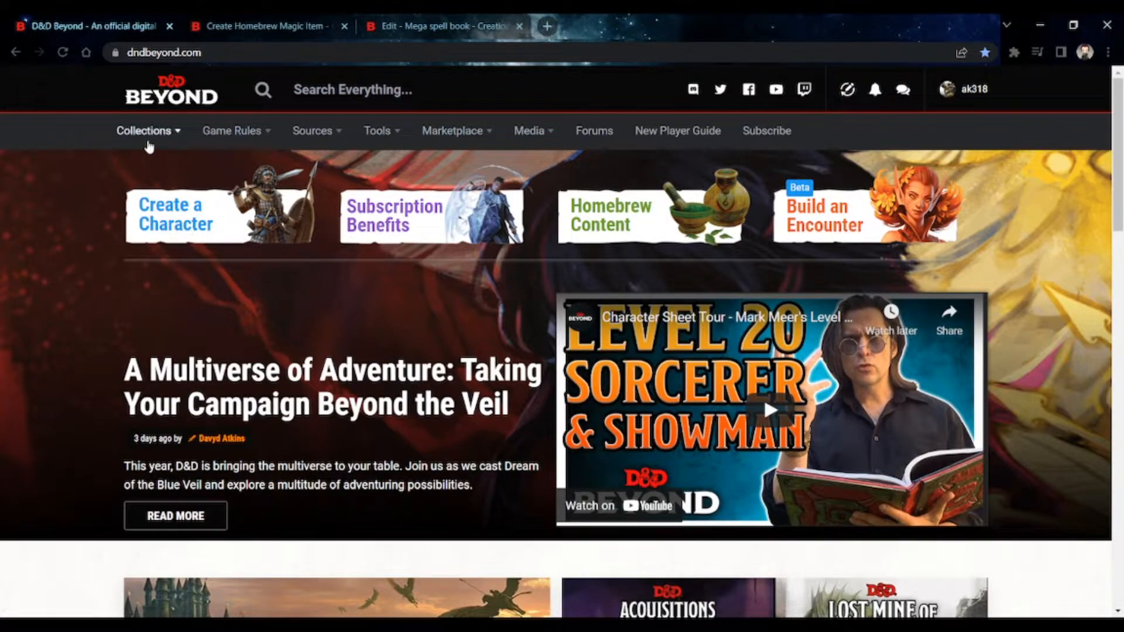
mouse_move(149, 146)
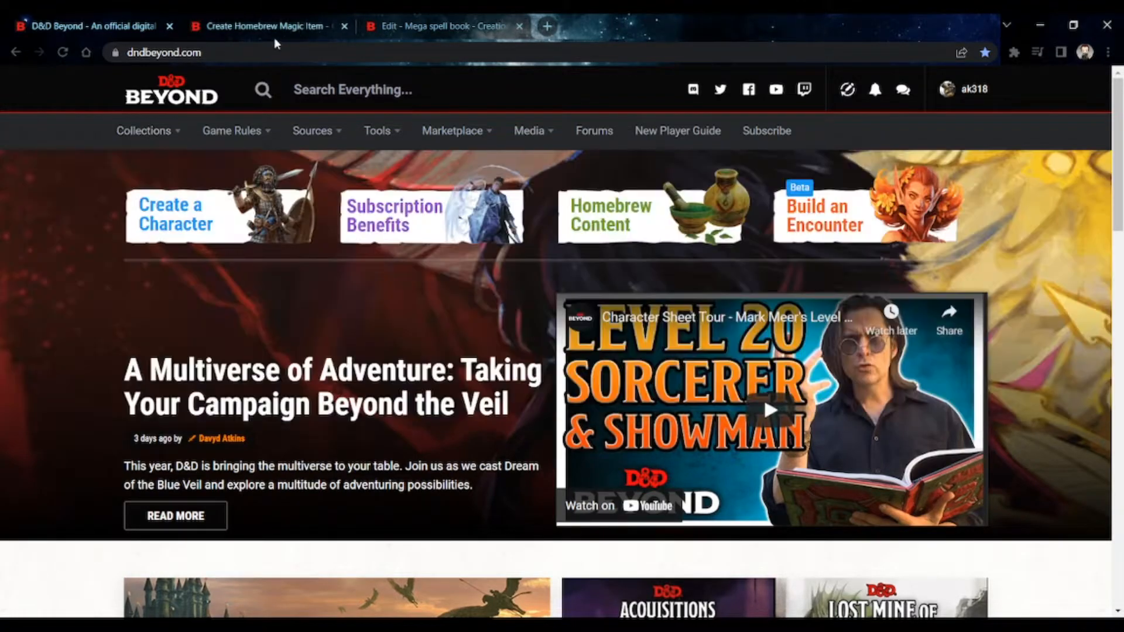
click(270, 29)
click(578, 338)
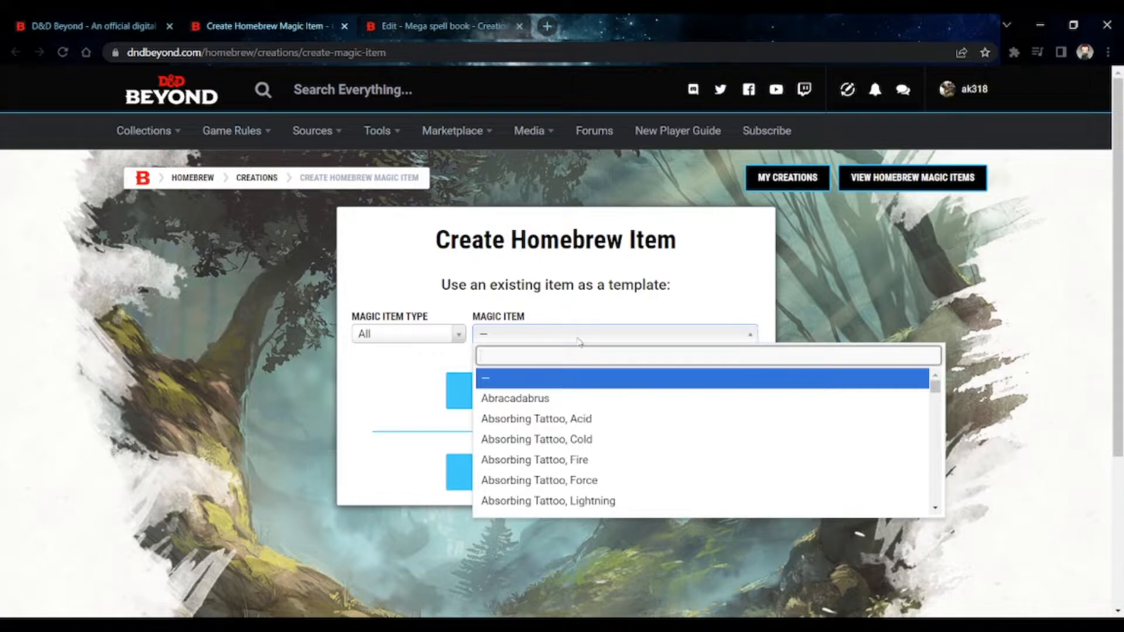
scroll(588, 410, down, 2)
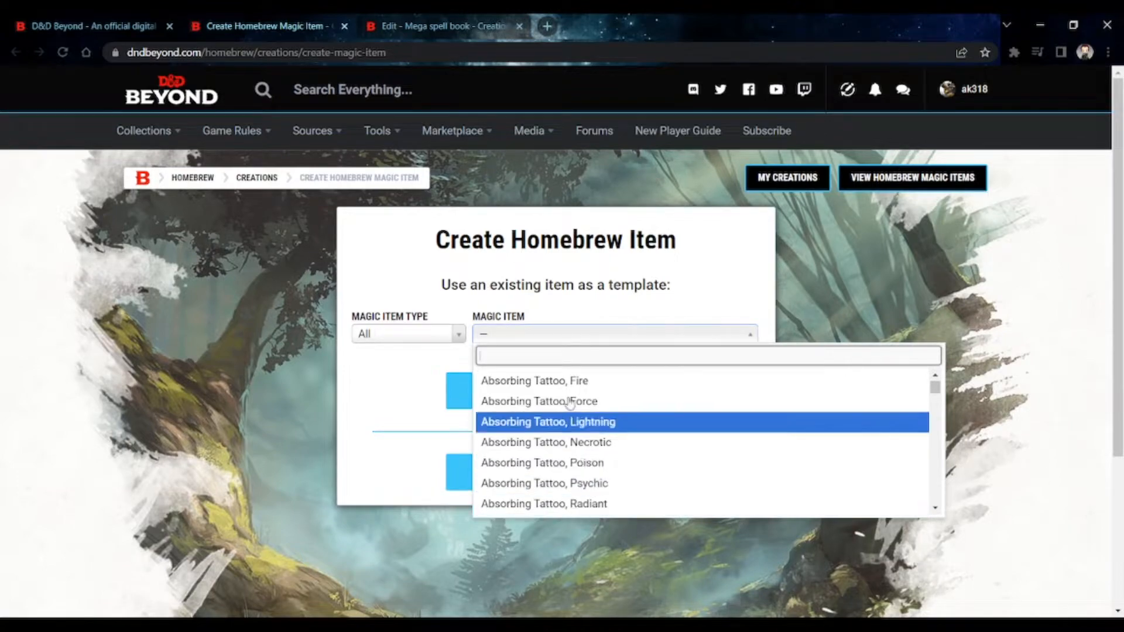
click(439, 426)
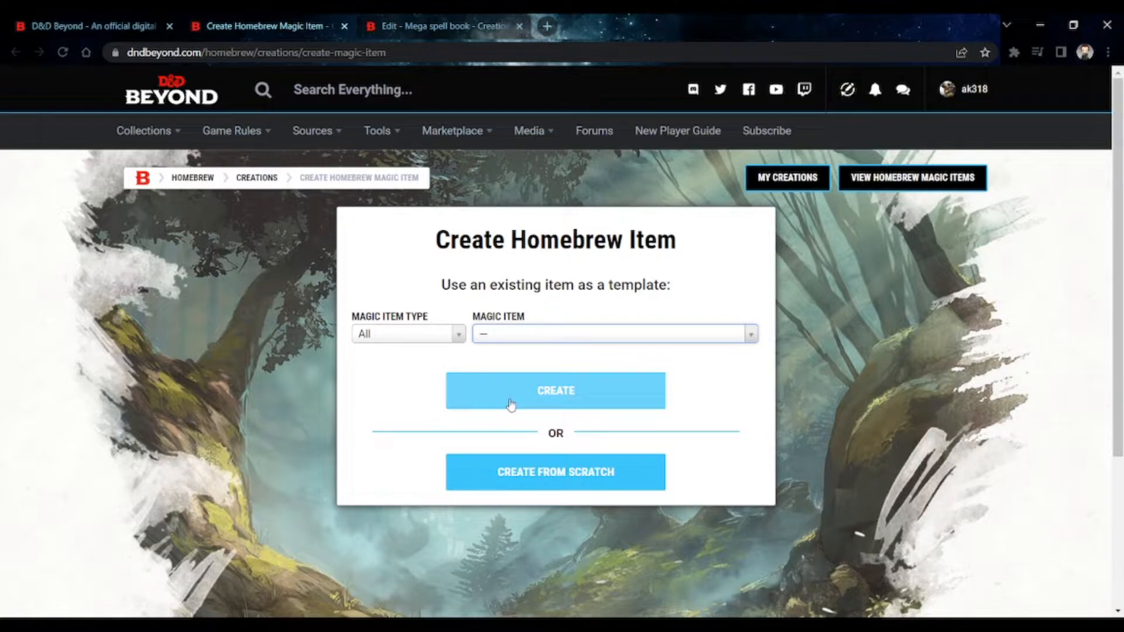
click(420, 29)
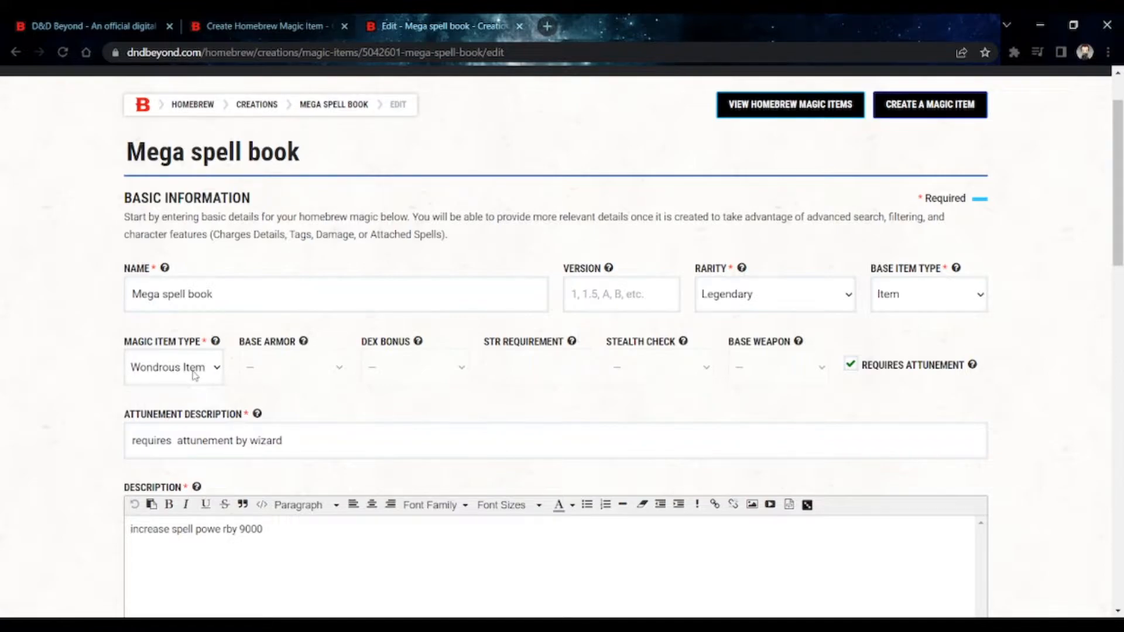
- Try Armor and Weapon as the base item type of the Mega spell book
click(911, 333)
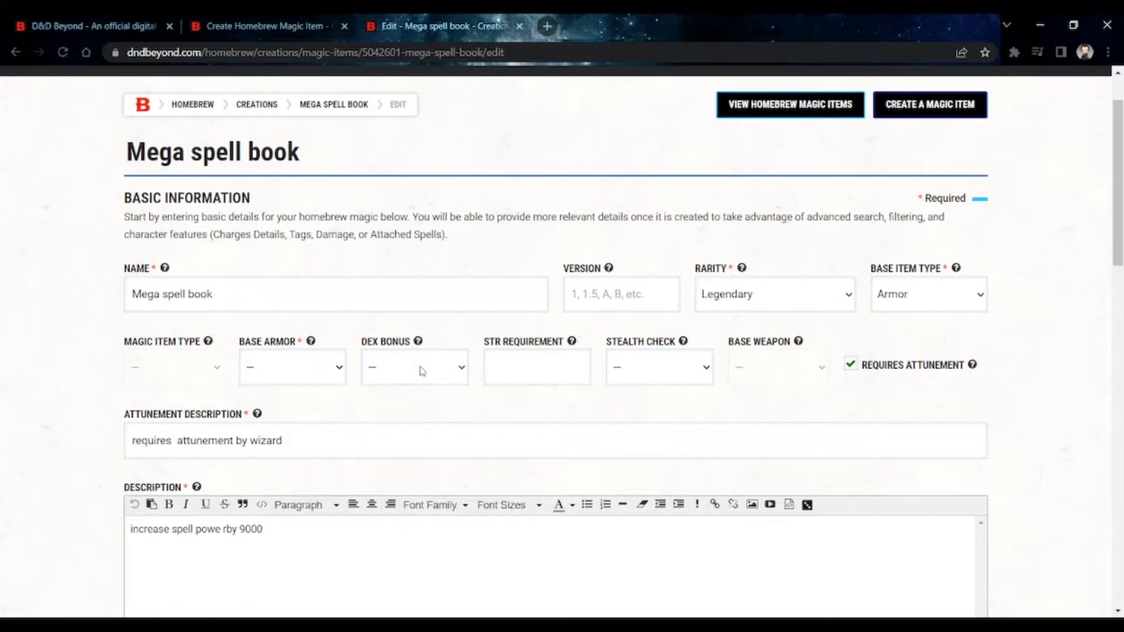
click(575, 367)
click(898, 305)
click(906, 343)
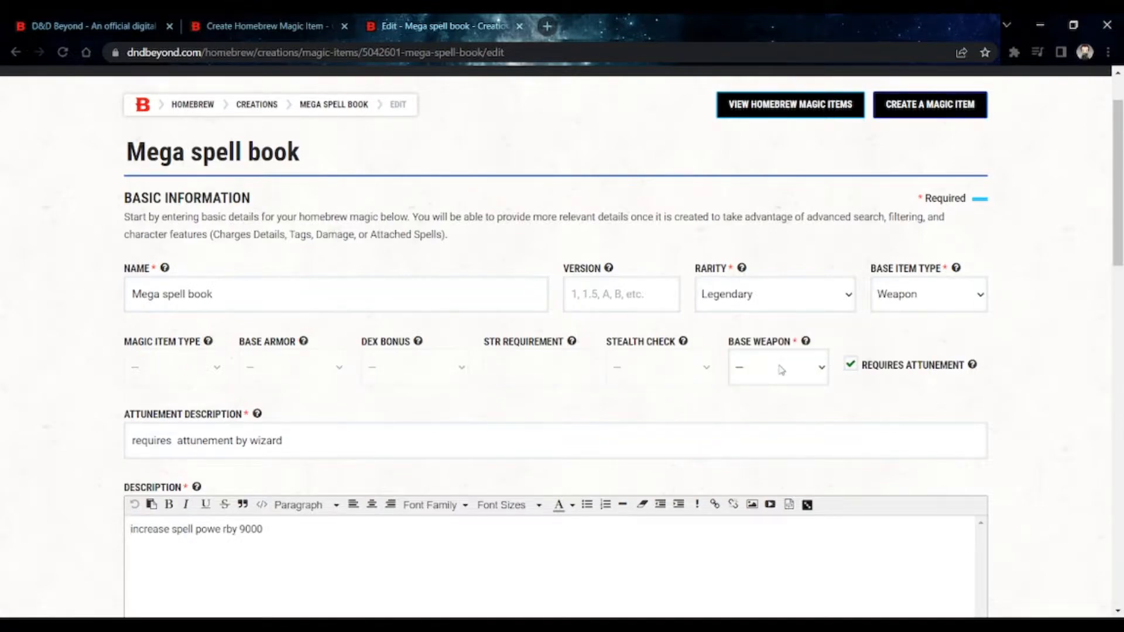
- Set the base item type to Item and the magic item type to Wondrous Item
click(905, 304)
click(904, 320)
click(163, 369)
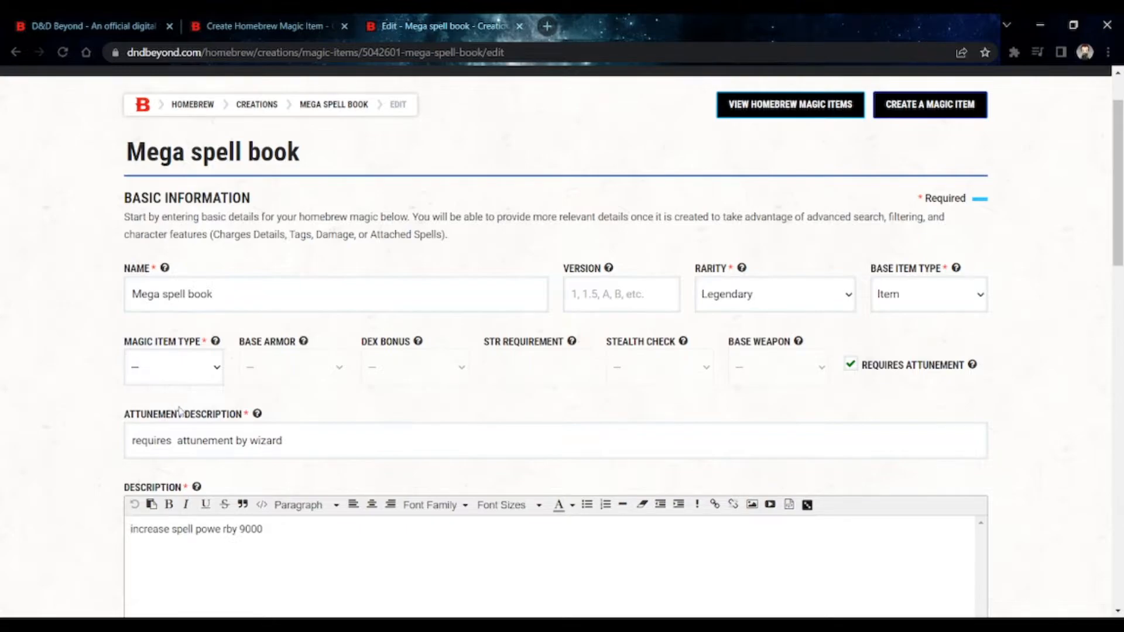
click(179, 408)
- Examine the spell book's attunement requirement, attunement description, description text and Additional Information section
scroll(490, 420, down, 3)
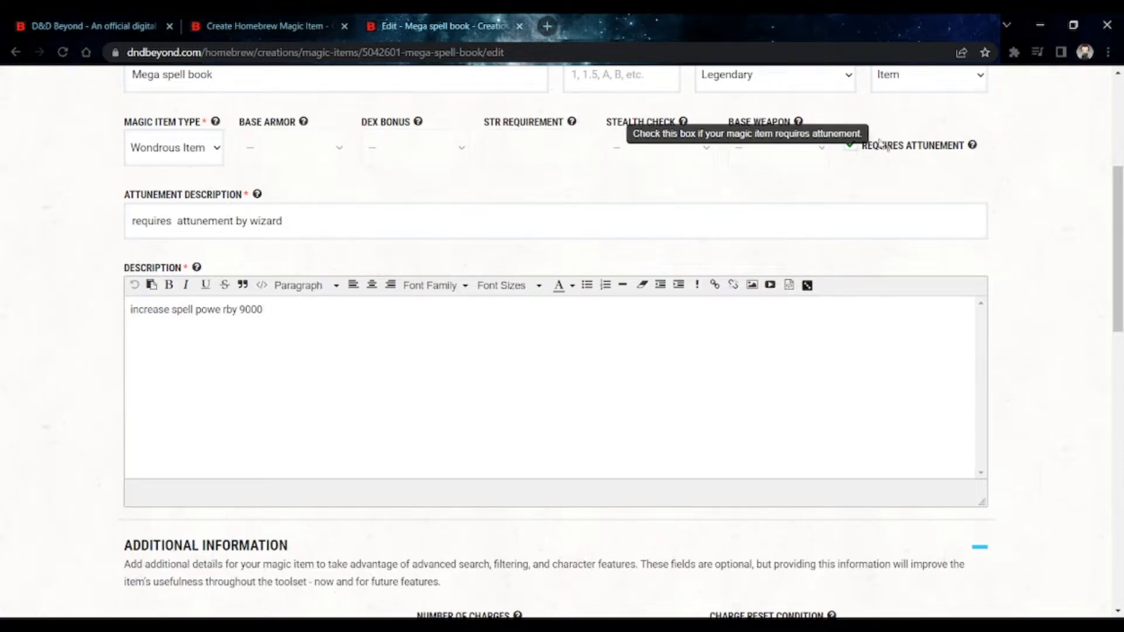
triple_click(504, 223)
click(503, 223)
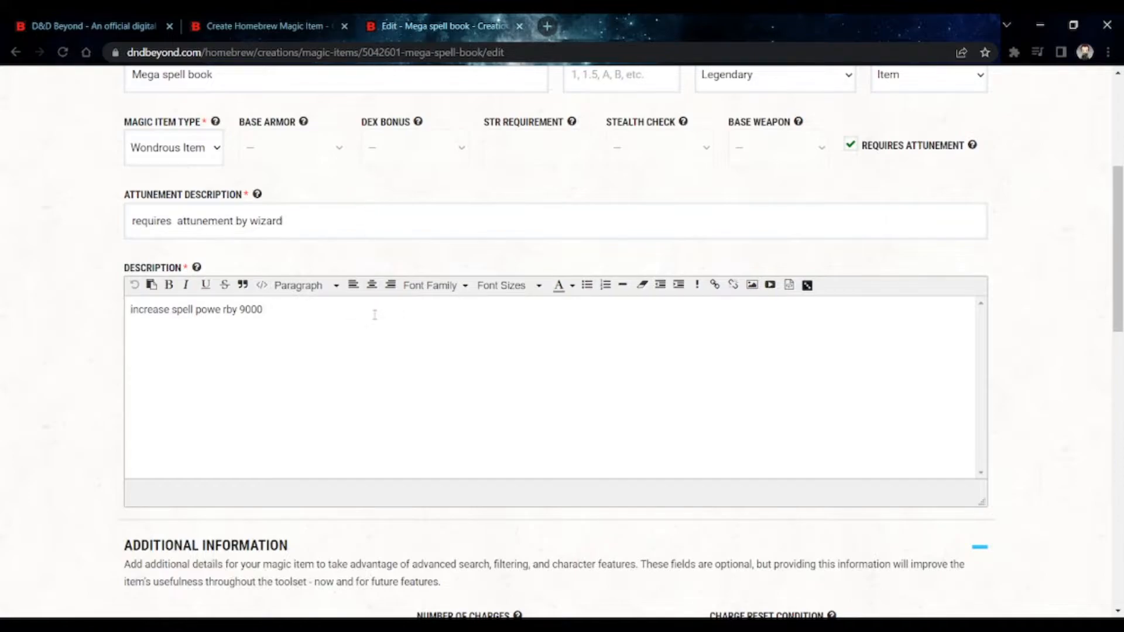
scroll(374, 315, down, 3)
scroll(375, 319, down, 1)
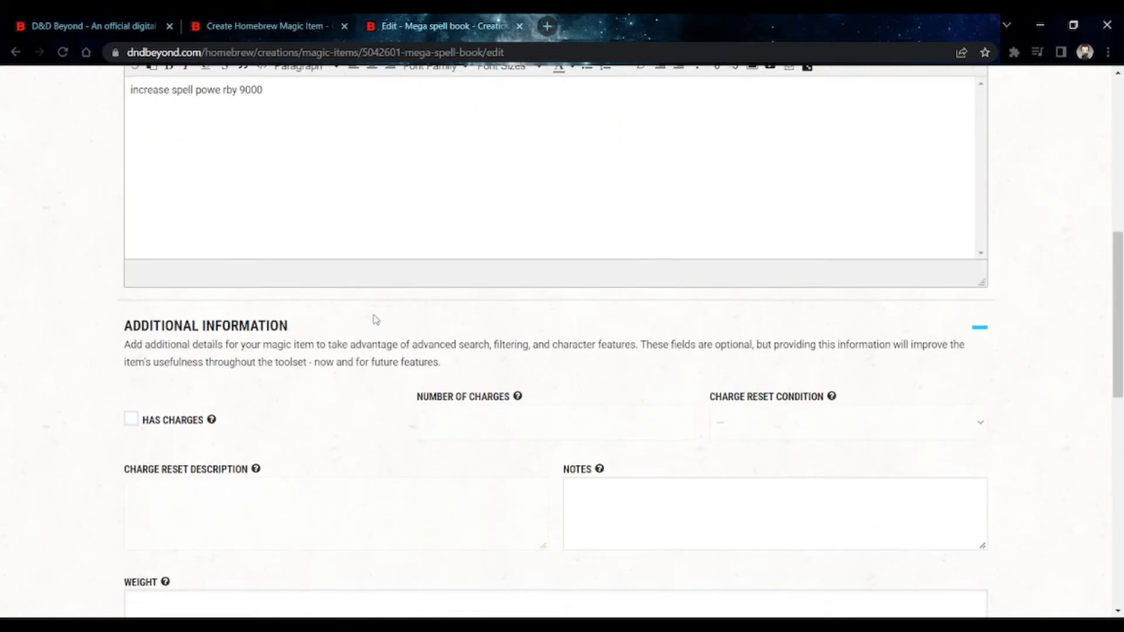
scroll(375, 319, down, 2)
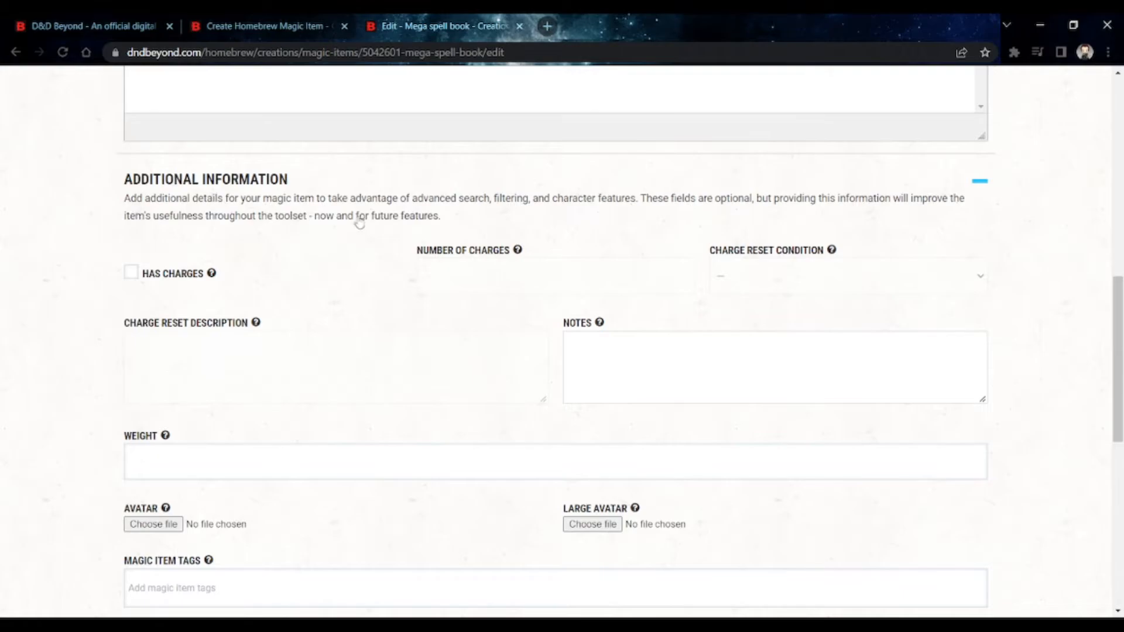
click(374, 209)
click(375, 209)
- Mark the spell book as having charges and look over its charge reset description, notes and weight fields
click(131, 272)
click(549, 287)
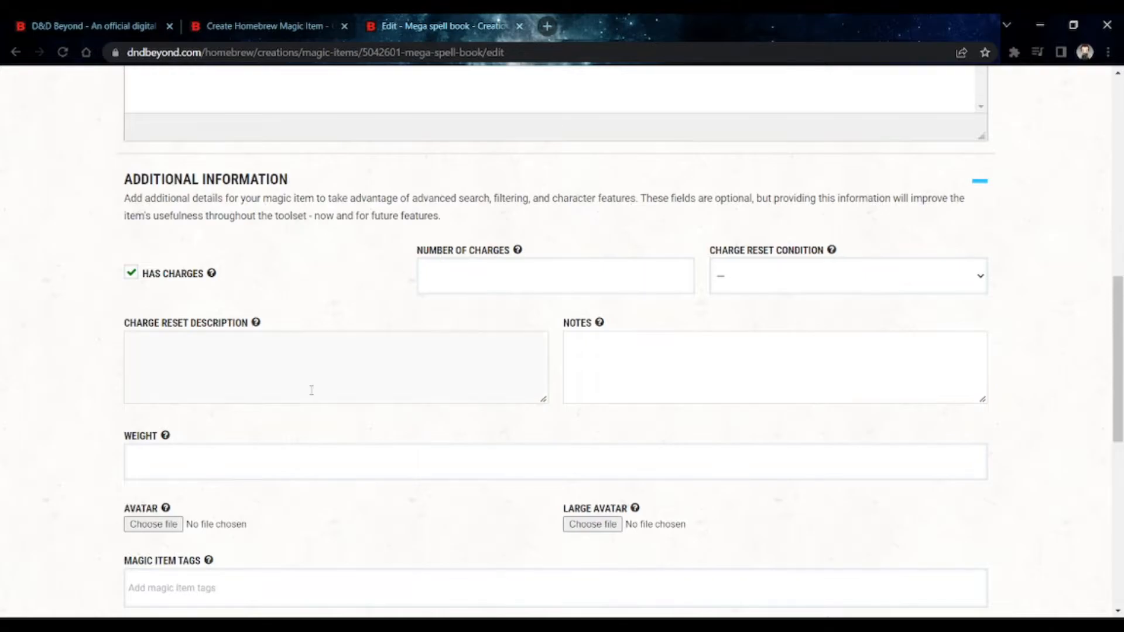
click(140, 369)
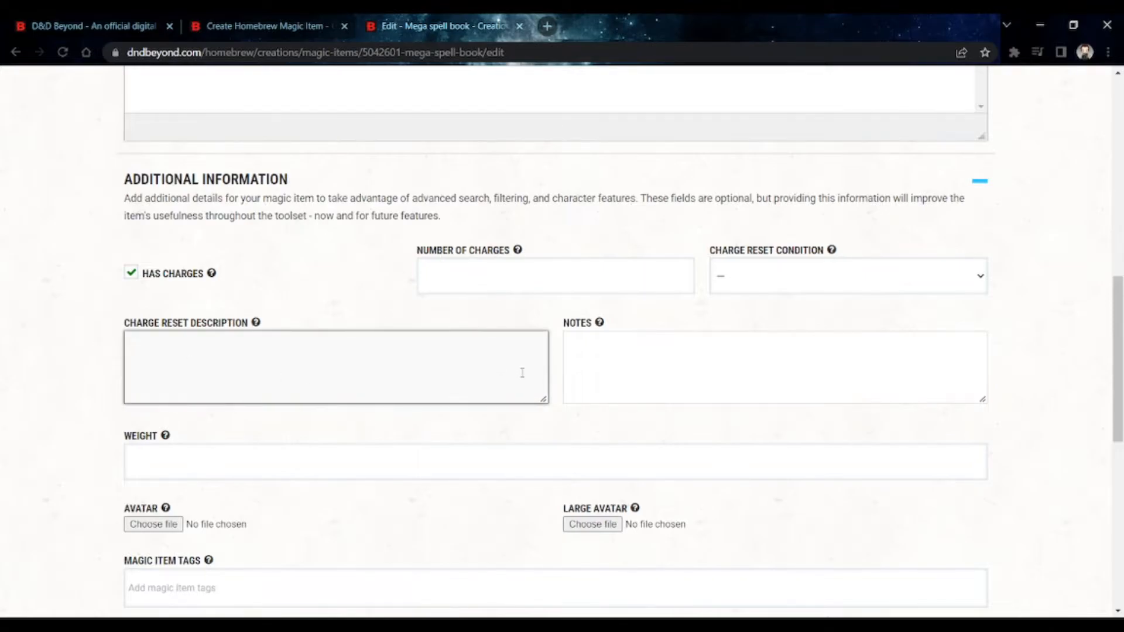
click(679, 376)
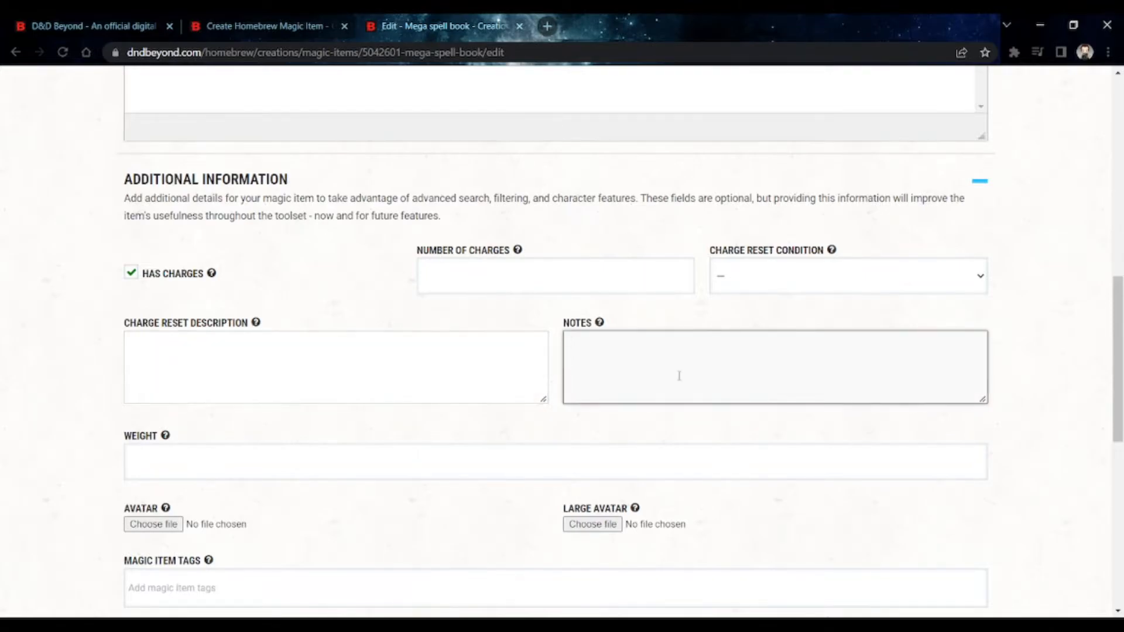
mouse_move(599, 323)
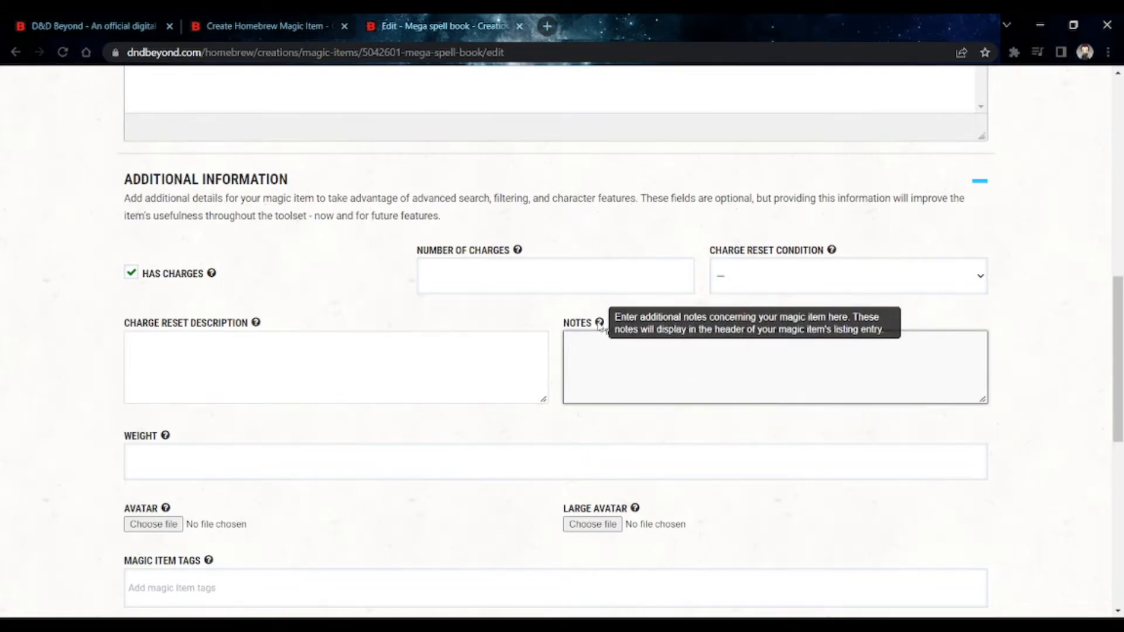
click(401, 452)
- Start adding a modifier to the Mega spell book and set its modifier type to Bonus
scroll(410, 448, down, 3)
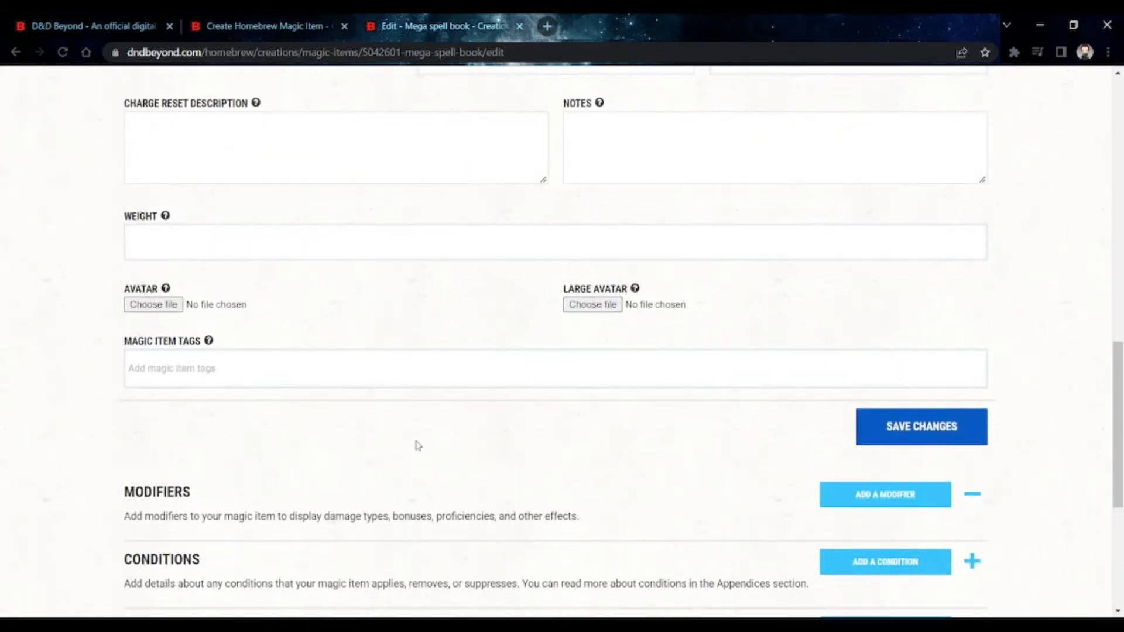
scroll(304, 352, down, 4)
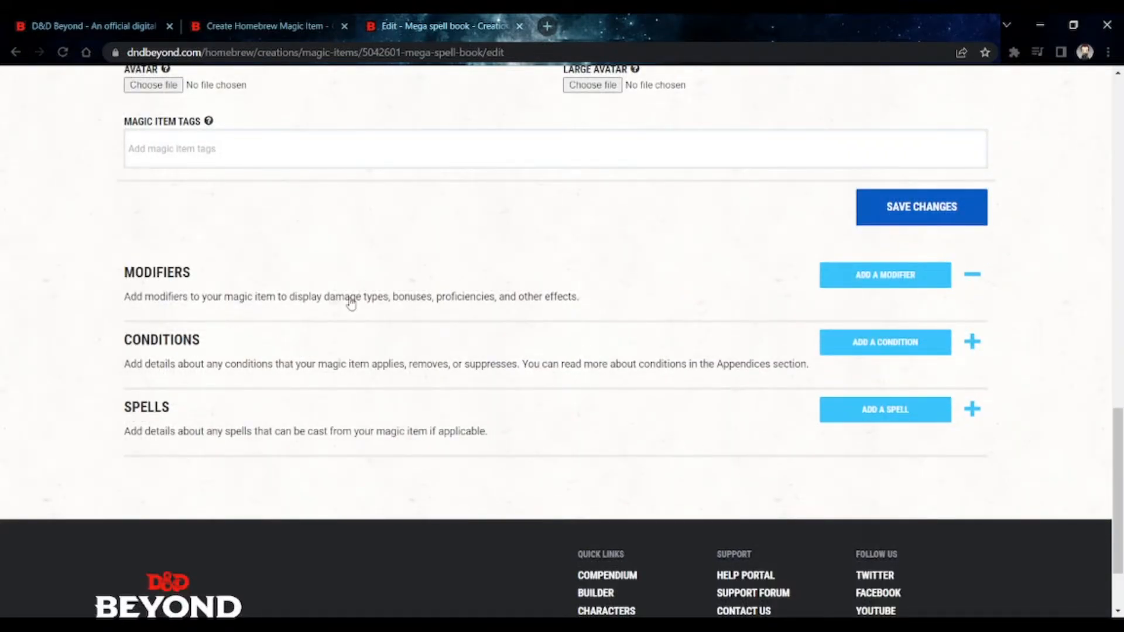
click(865, 282)
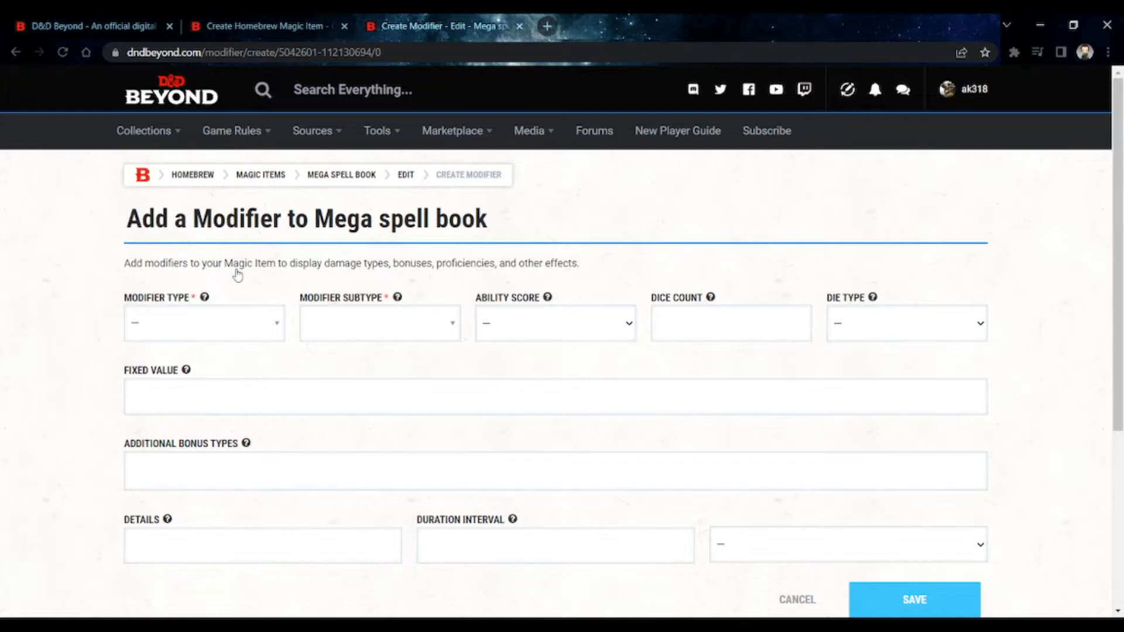
click(238, 330)
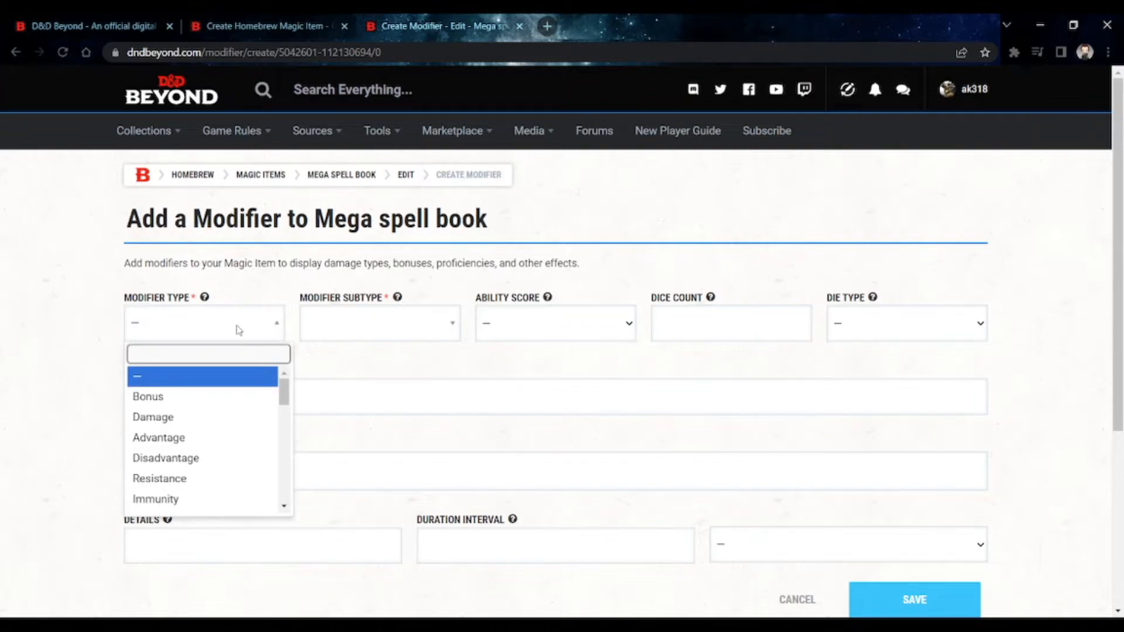
click(218, 397)
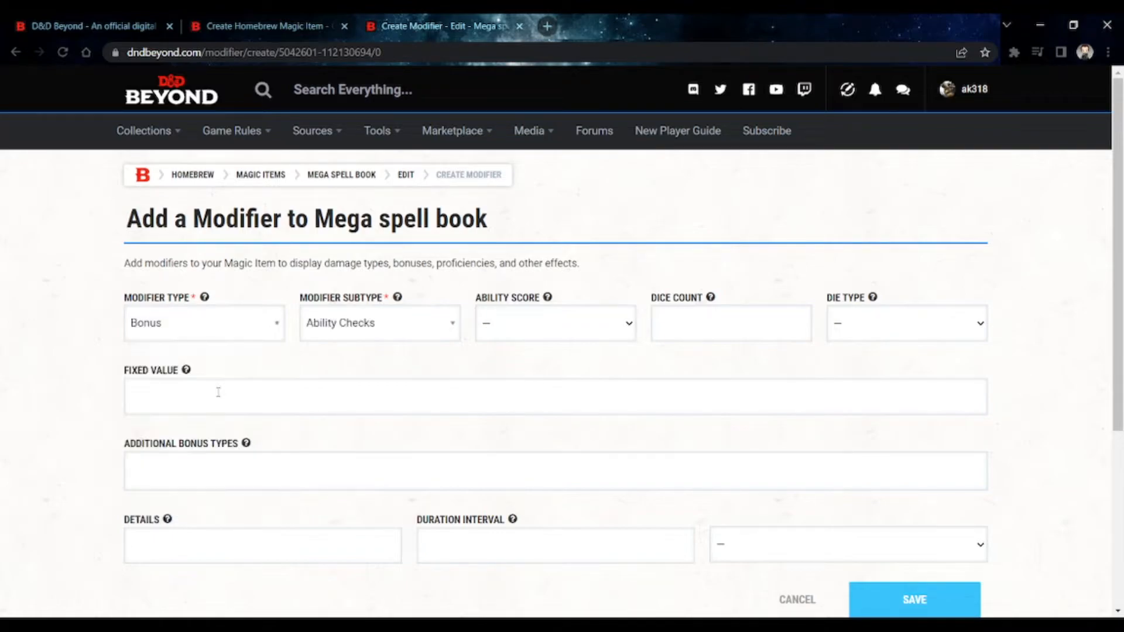
- Keep Bonus as the modifier type and set the modifier subtype to Magic
click(385, 334)
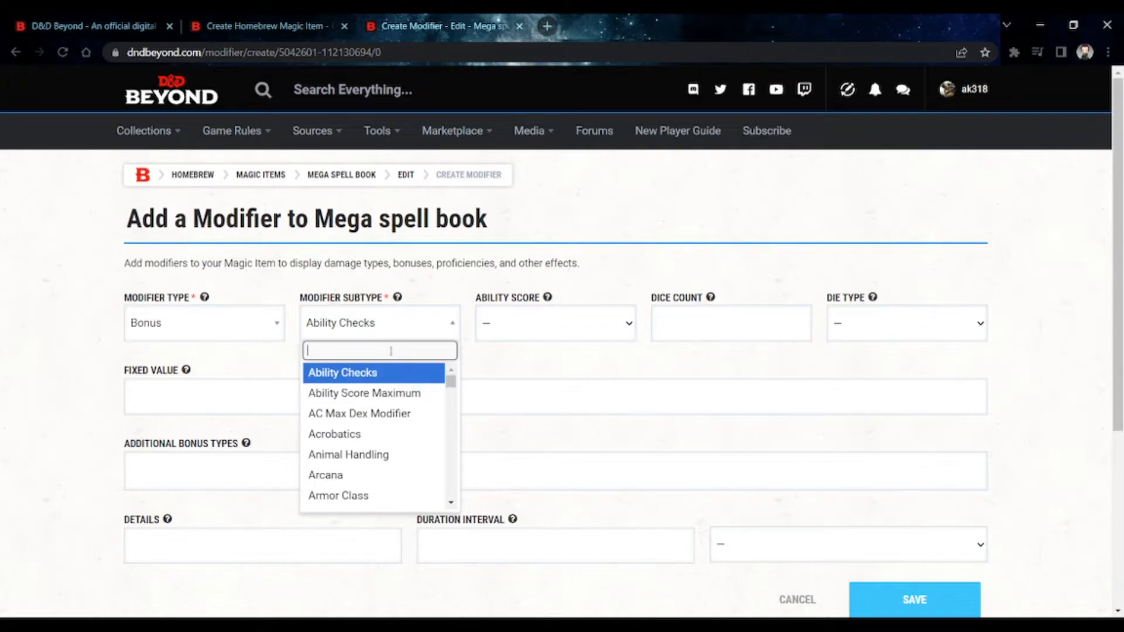
click(246, 326)
click(246, 326)
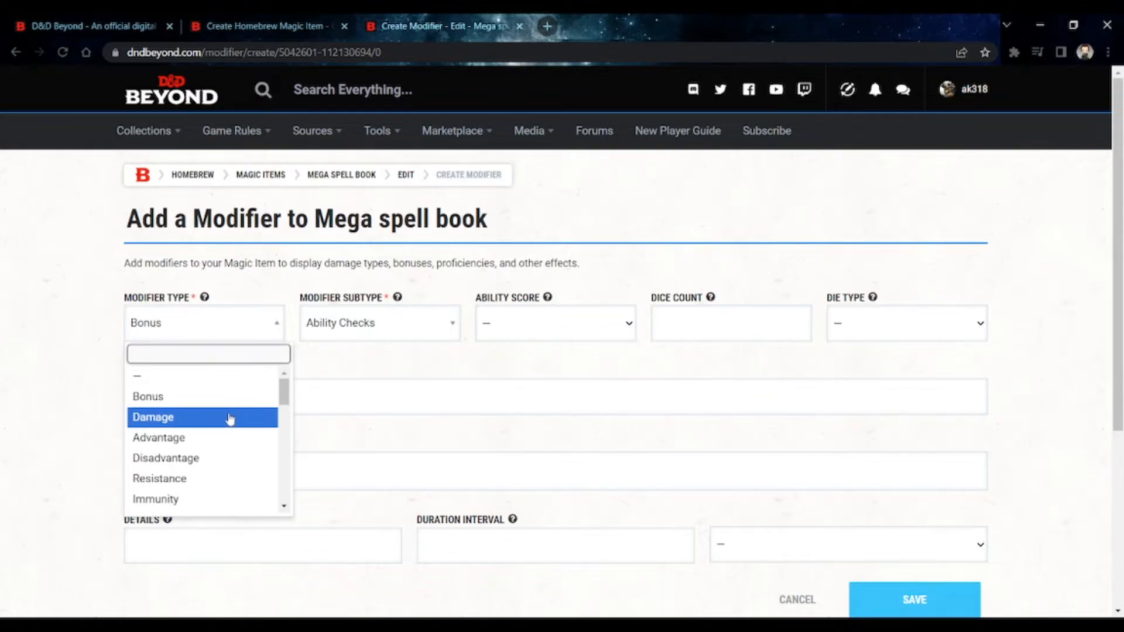
click(230, 398)
click(316, 328)
scroll(359, 414, down, 8)
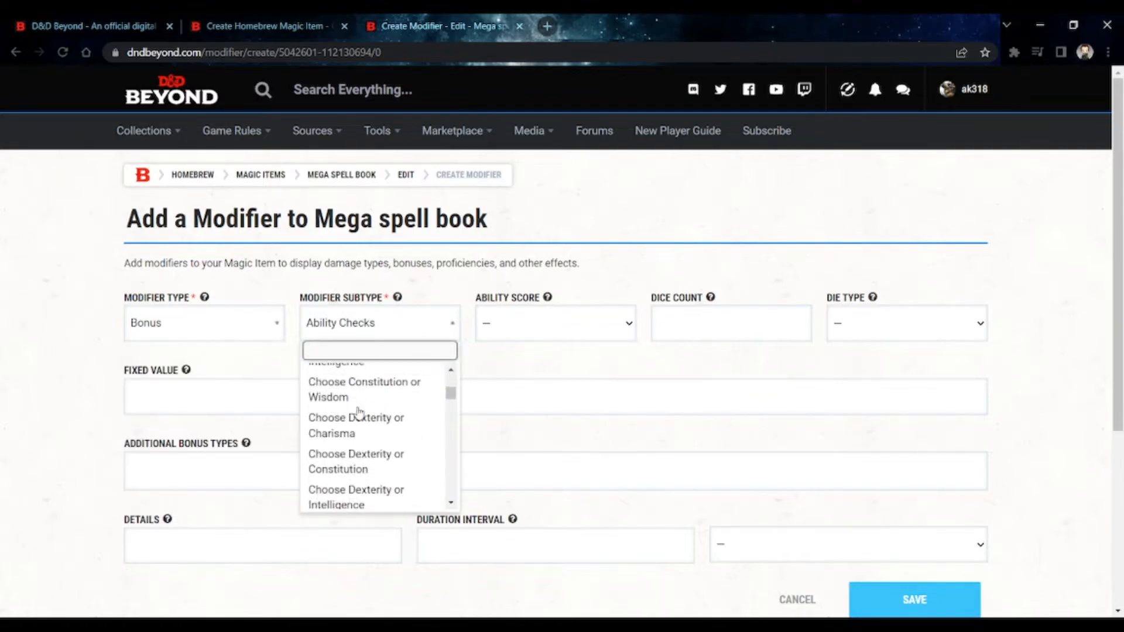
scroll(360, 414, down, 10)
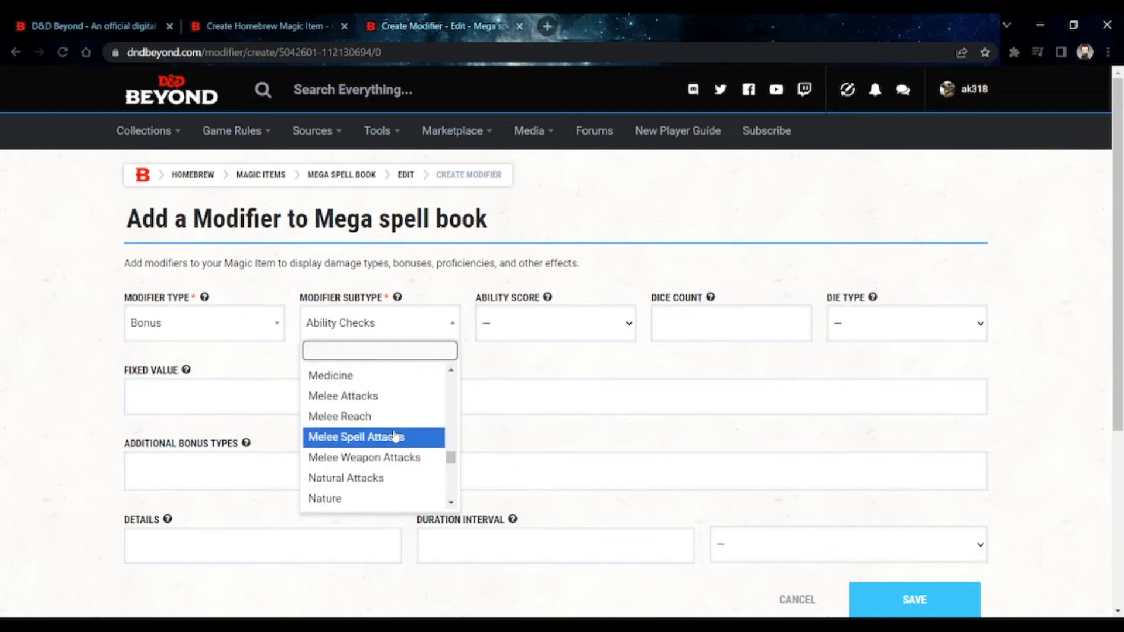
scroll(403, 452, up, 2)
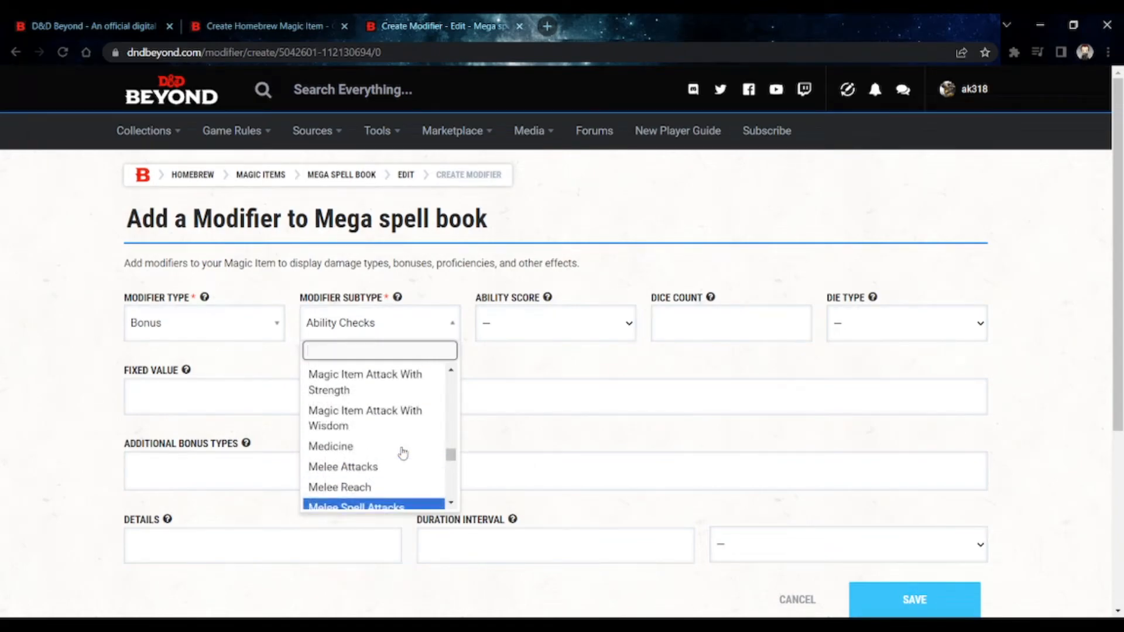
scroll(403, 451, up, 2)
scroll(409, 395, up, 5)
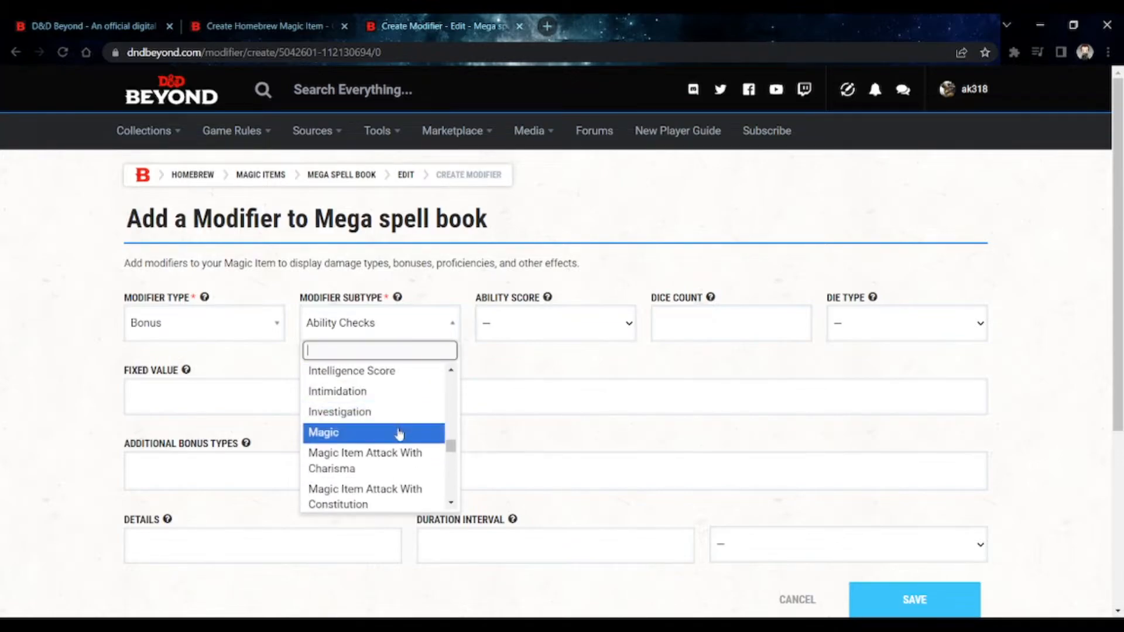
click(398, 433)
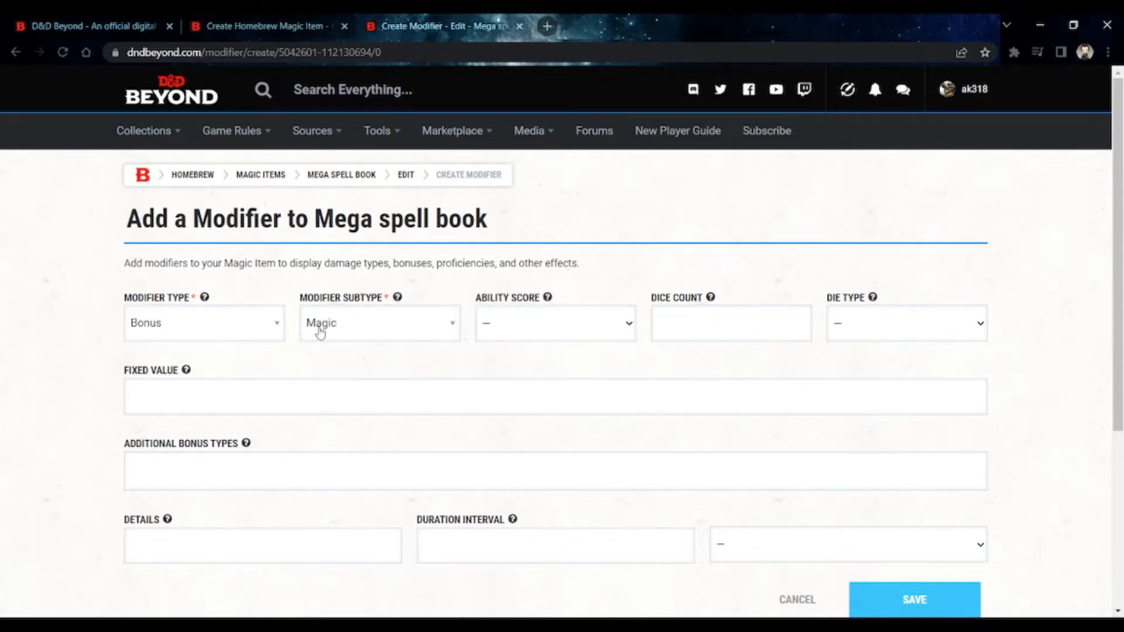
- Return to the Create Homebrew Magic Item page and search the existing magic item templates for "sword"
click(236, 30)
mouse_move(269, 141)
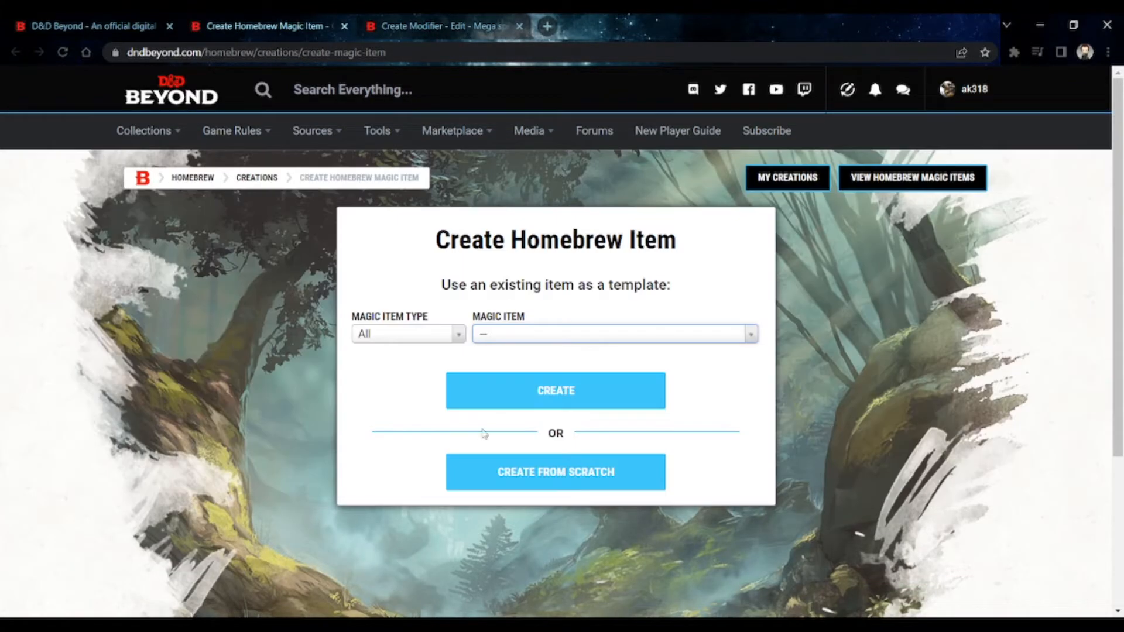
click(562, 335)
scroll(624, 472, down, 20)
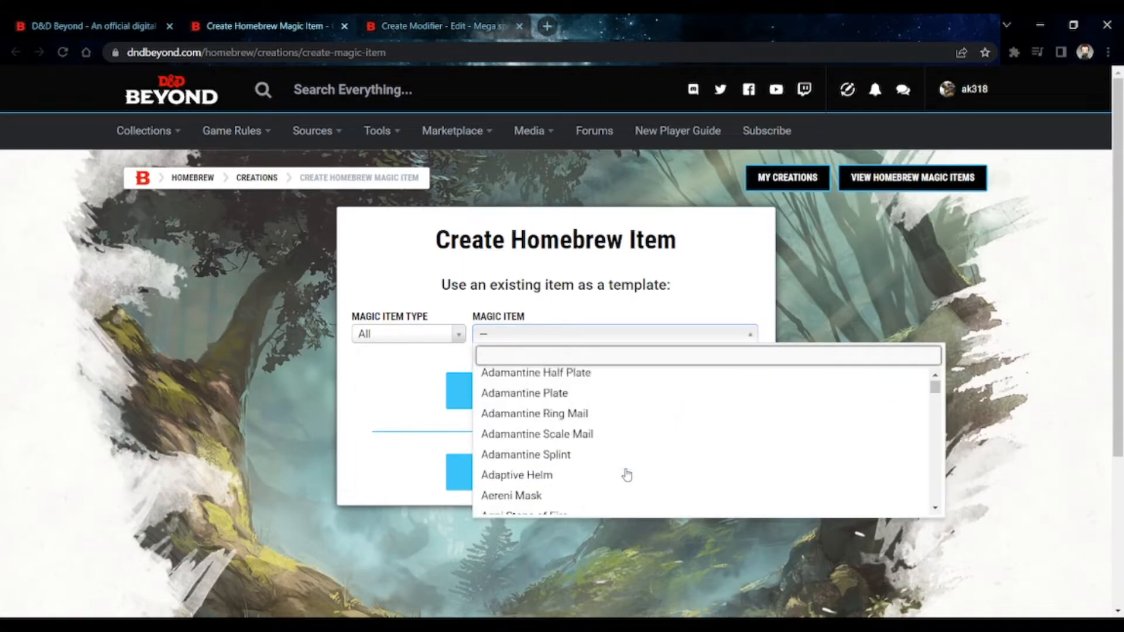
scroll(627, 475, up, 4)
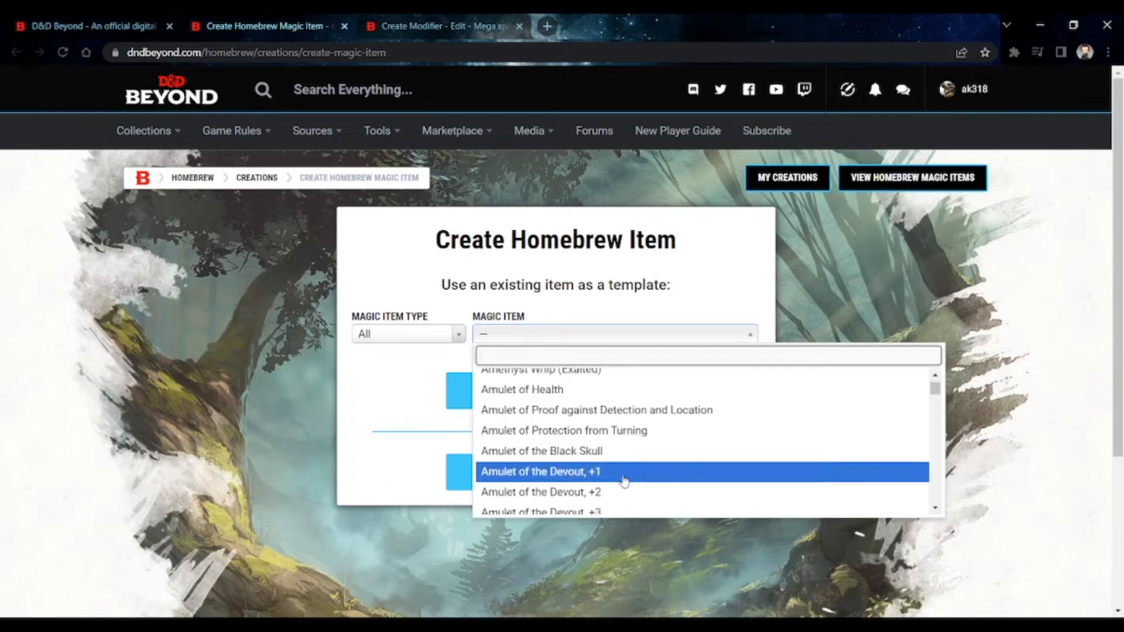
scroll(627, 469, down, 10)
scroll(631, 452, down, 2)
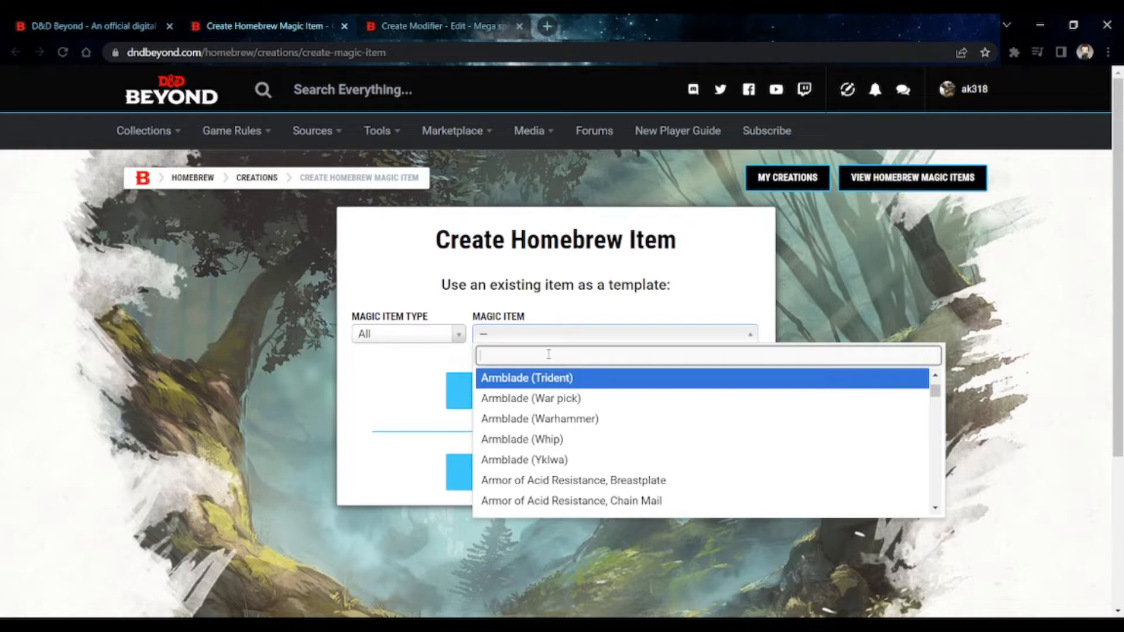
text(sword)
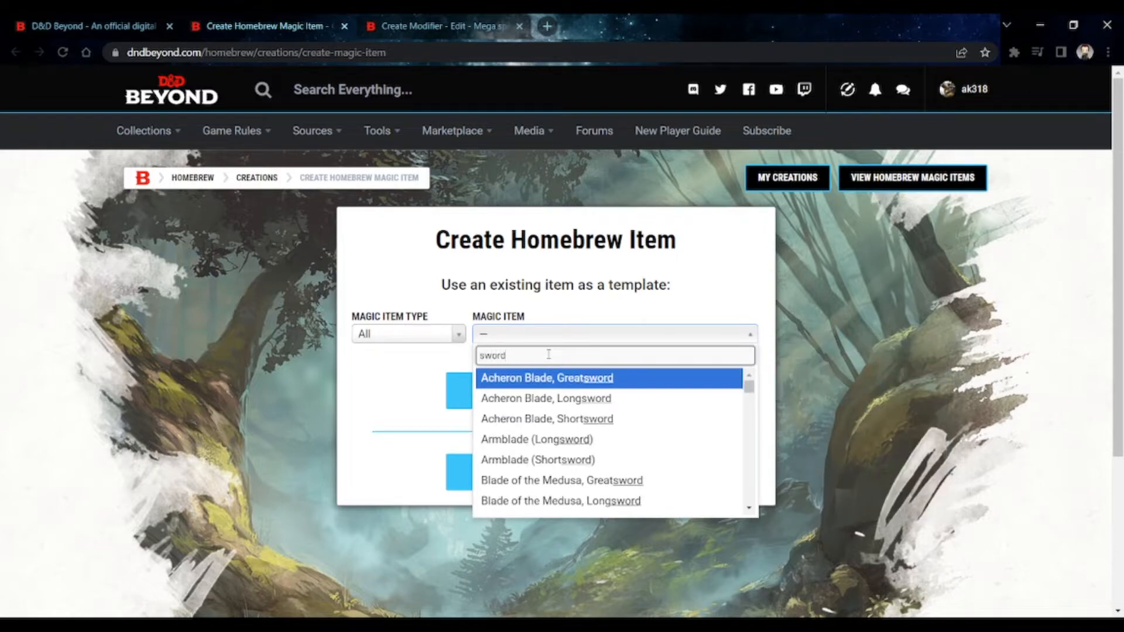
scroll(595, 432, down, 20)
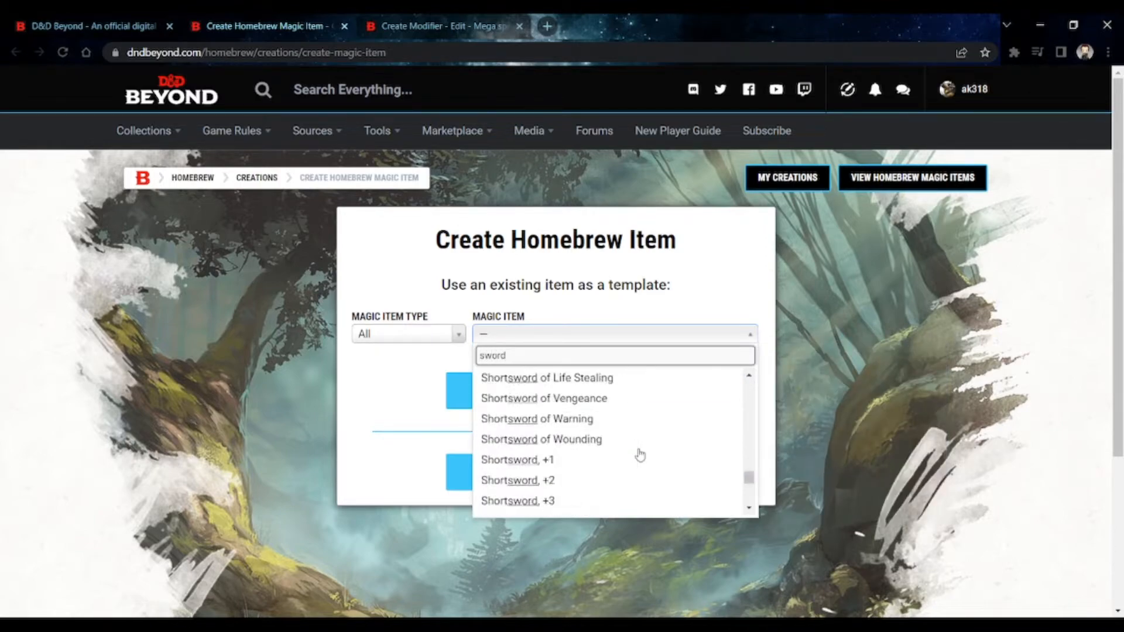
- Create a homebrew item from the Shortsword, +3 template and look over its existing modifiers
scroll(639, 455, up, 10)
scroll(620, 451, down, 8)
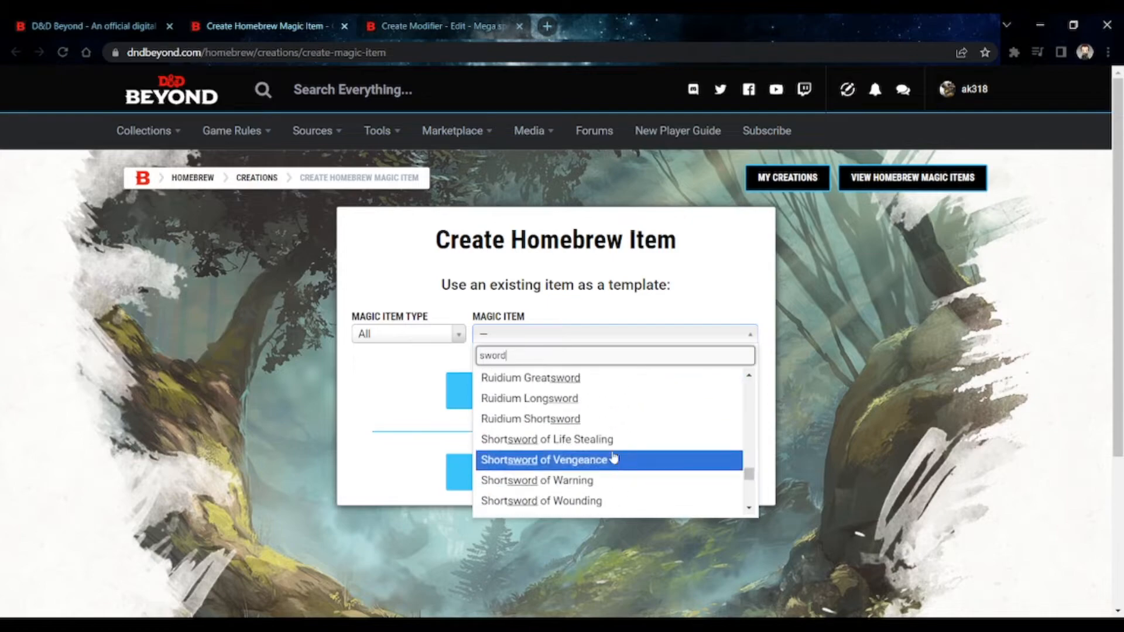
scroll(613, 454, down, 3)
click(603, 419)
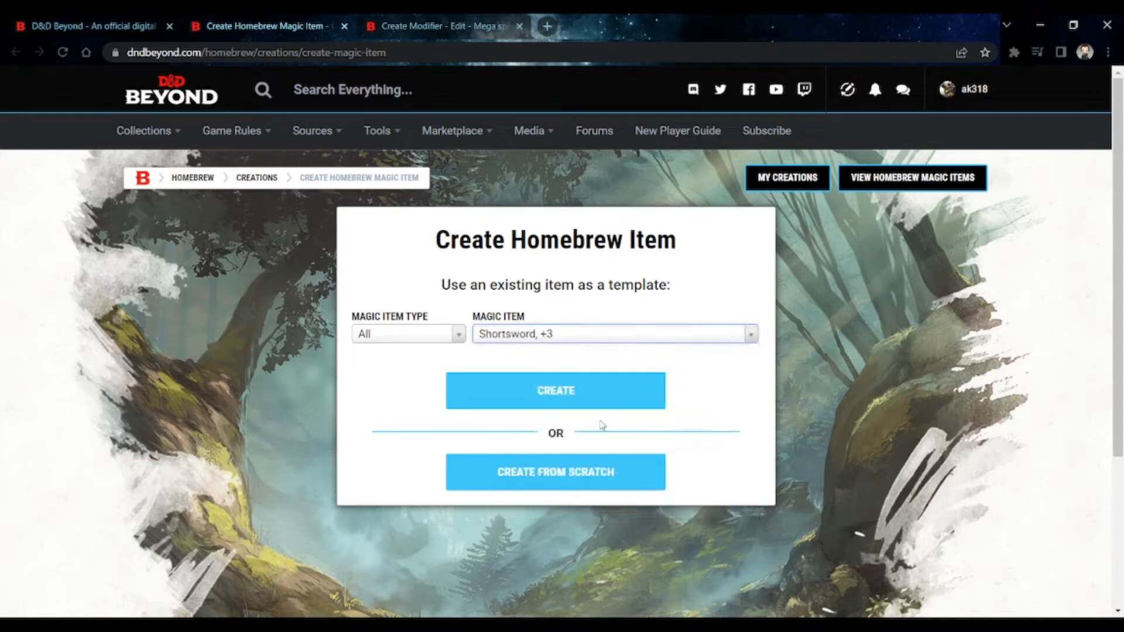
click(571, 398)
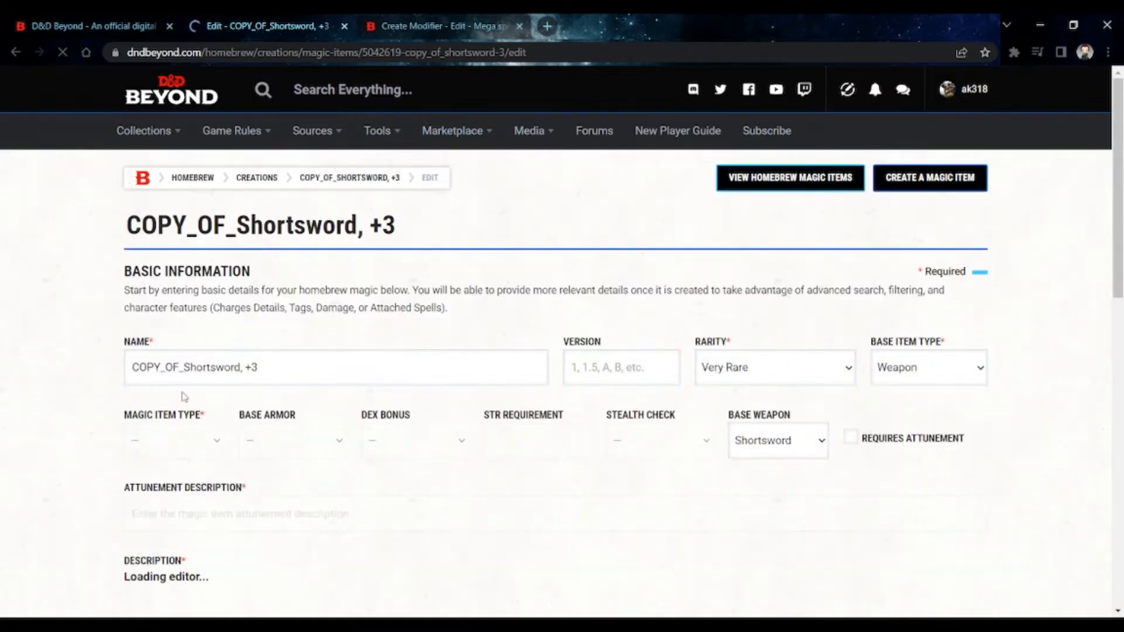
scroll(367, 432, down, 10)
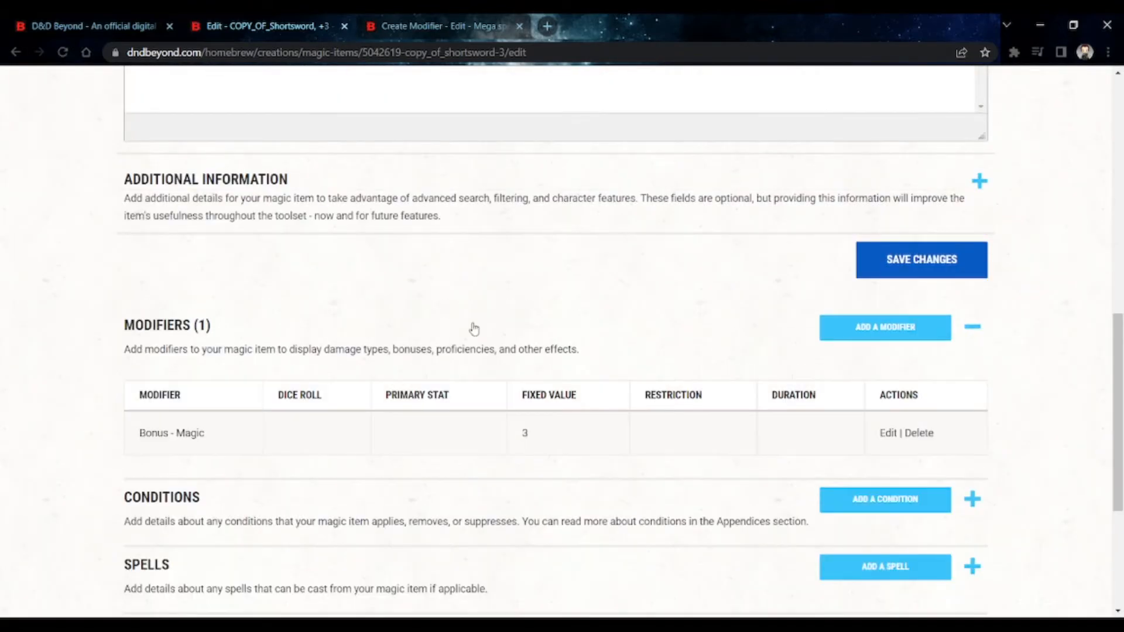
- Return to the Mega spell book modifier and set it to Damage with a dice count of 1 and die type d4
click(423, 30)
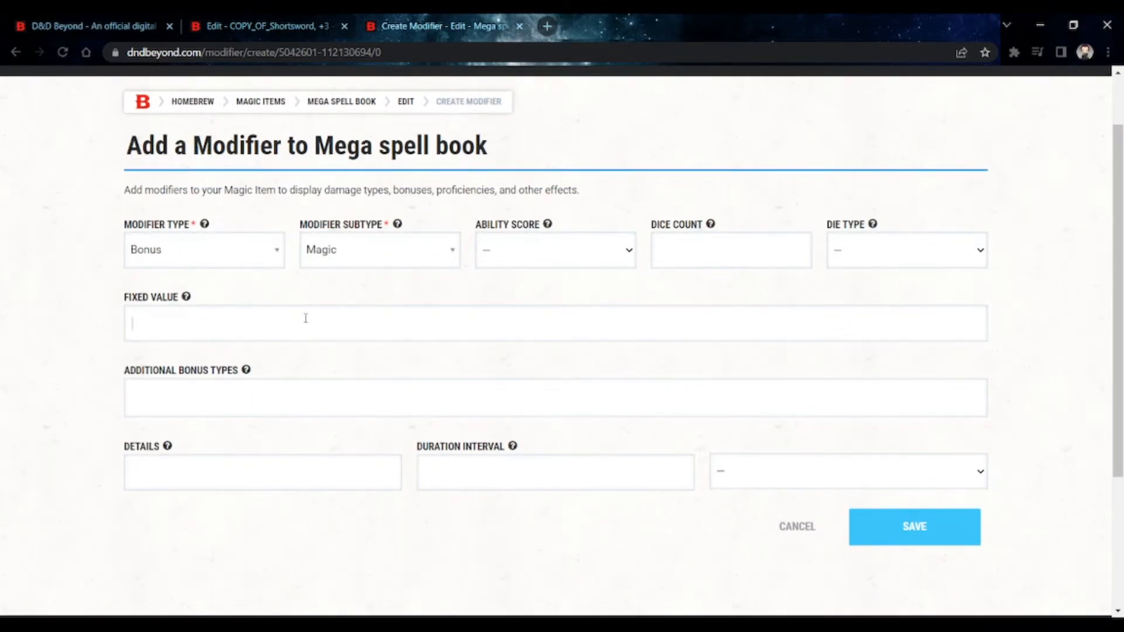
click(231, 267)
click(232, 342)
click(706, 240)
text(1)
click(865, 250)
click(857, 295)
- Change the modifier type to Weapon Property and look over its available subtypes
click(228, 259)
scroll(228, 367, down, 1)
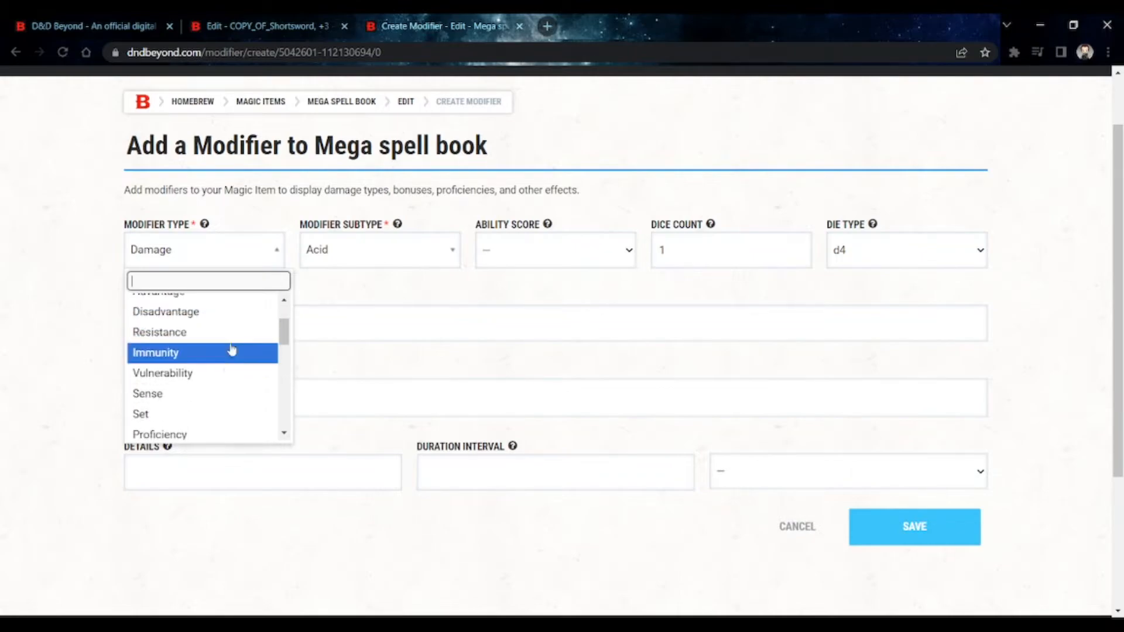
scroll(229, 367, down, 2)
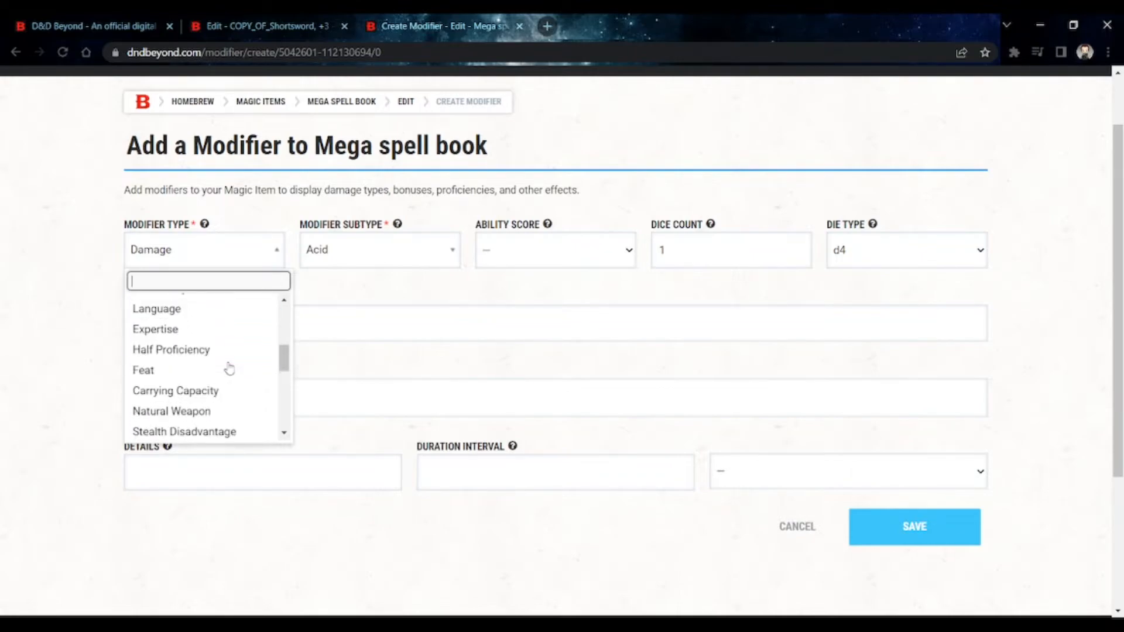
scroll(229, 367, down, 1)
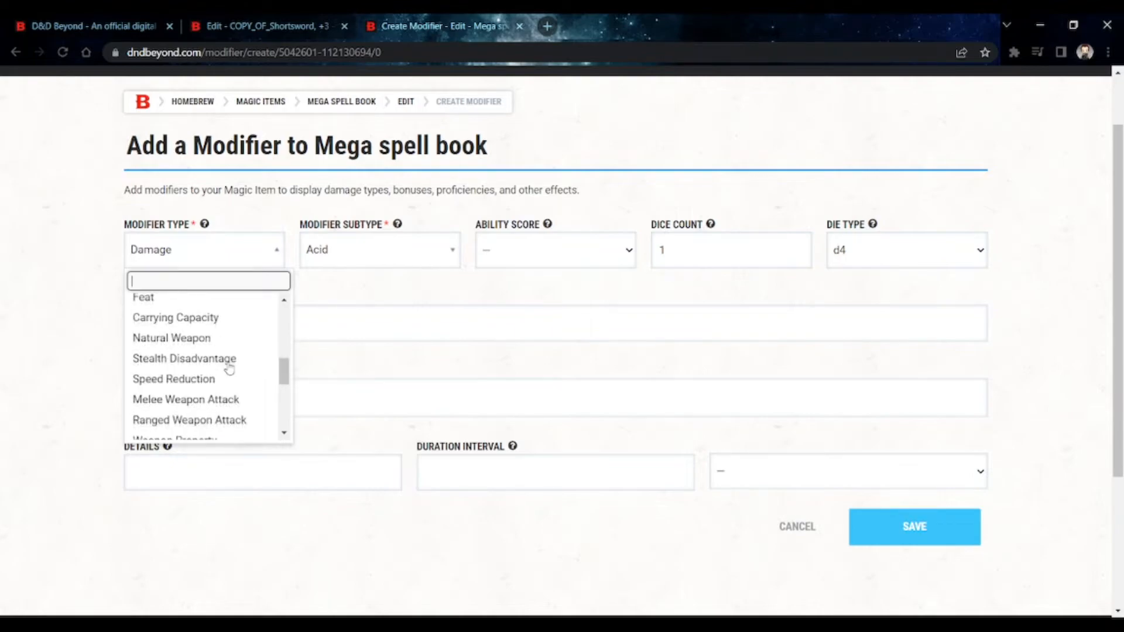
scroll(229, 367, down, 2)
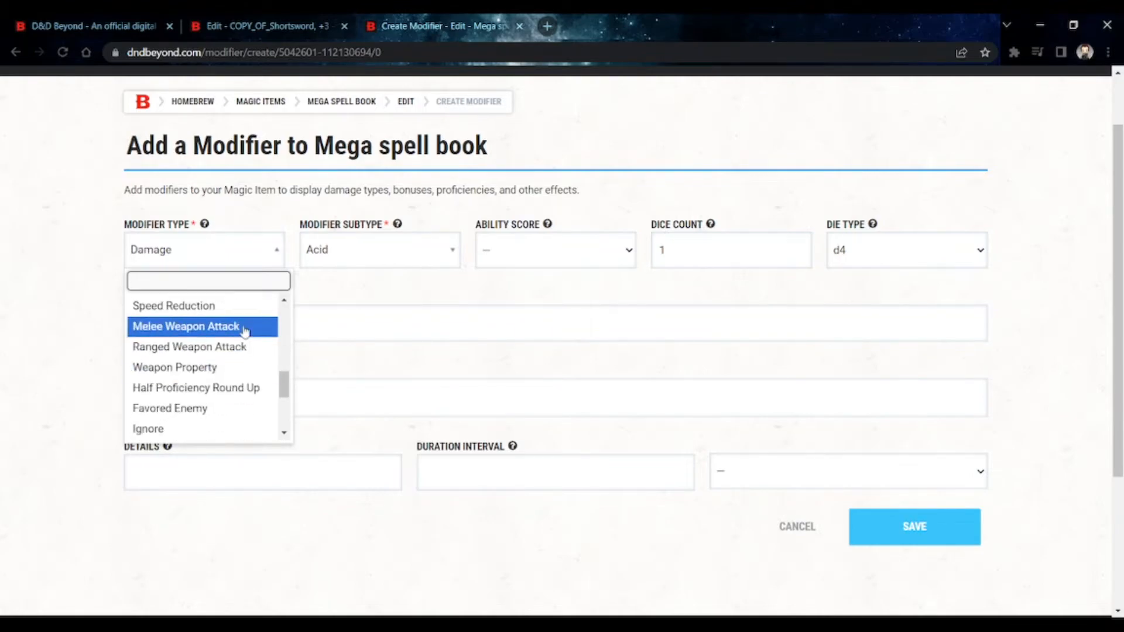
click(245, 369)
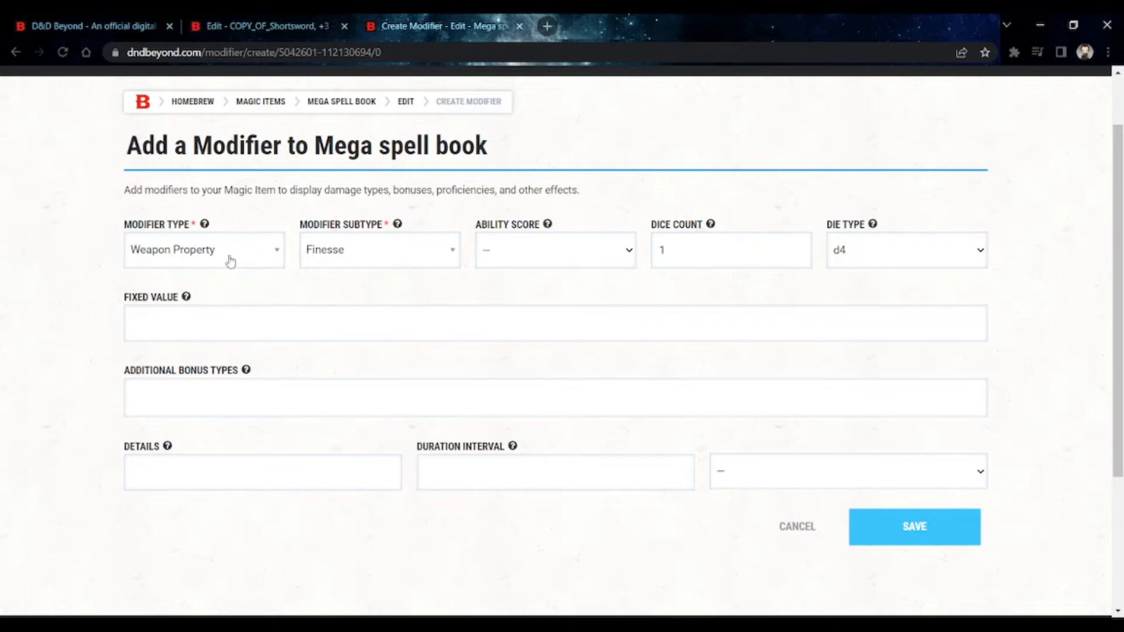
click(325, 267)
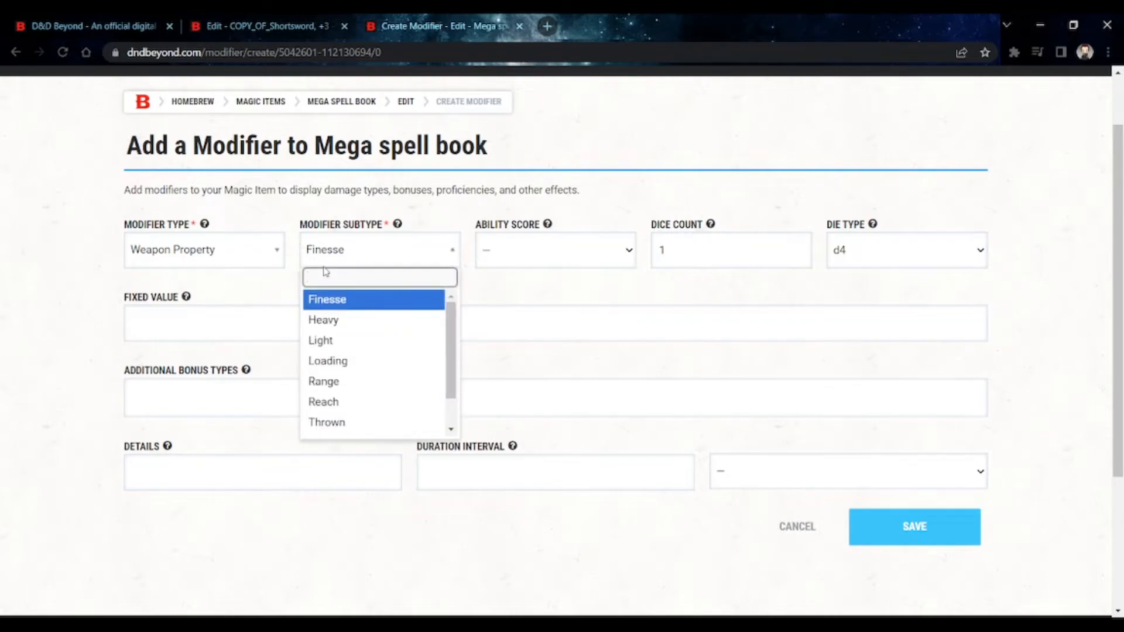
click(329, 263)
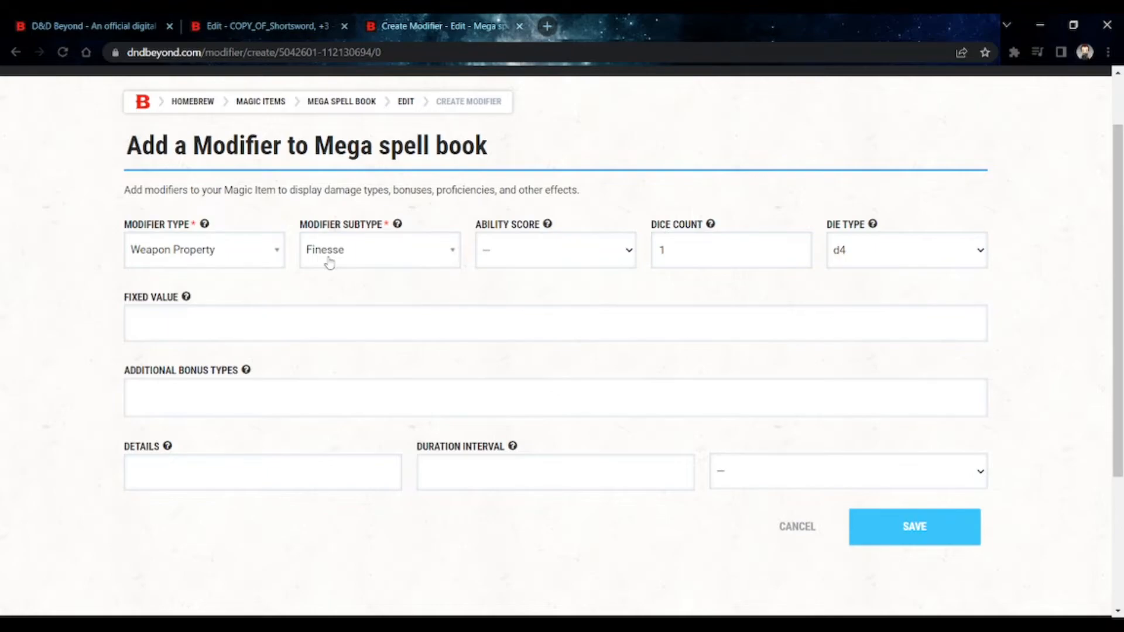
- Clear the modifier's dice count and die type, and browse the rest of the weapon property subtypes
click(703, 262)
key(BackSpace)
click(868, 277)
click(355, 258)
scroll(359, 349, down, 1)
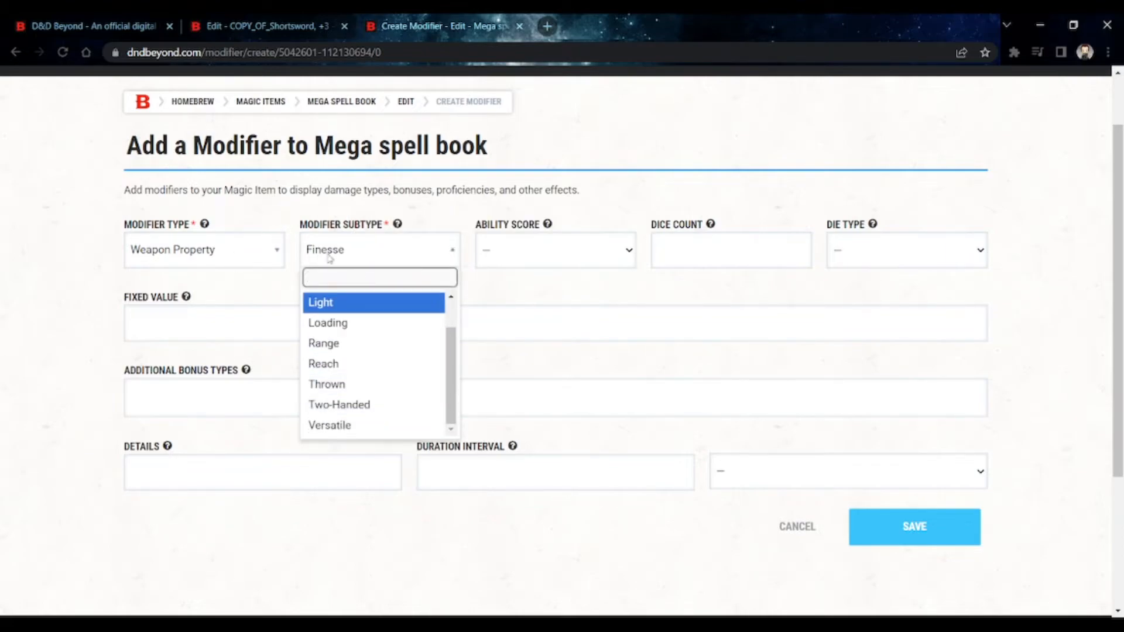
- Change the modifier type to Ignore and look over its available subtypes
click(259, 262)
click(259, 262)
scroll(267, 370, down, 2)
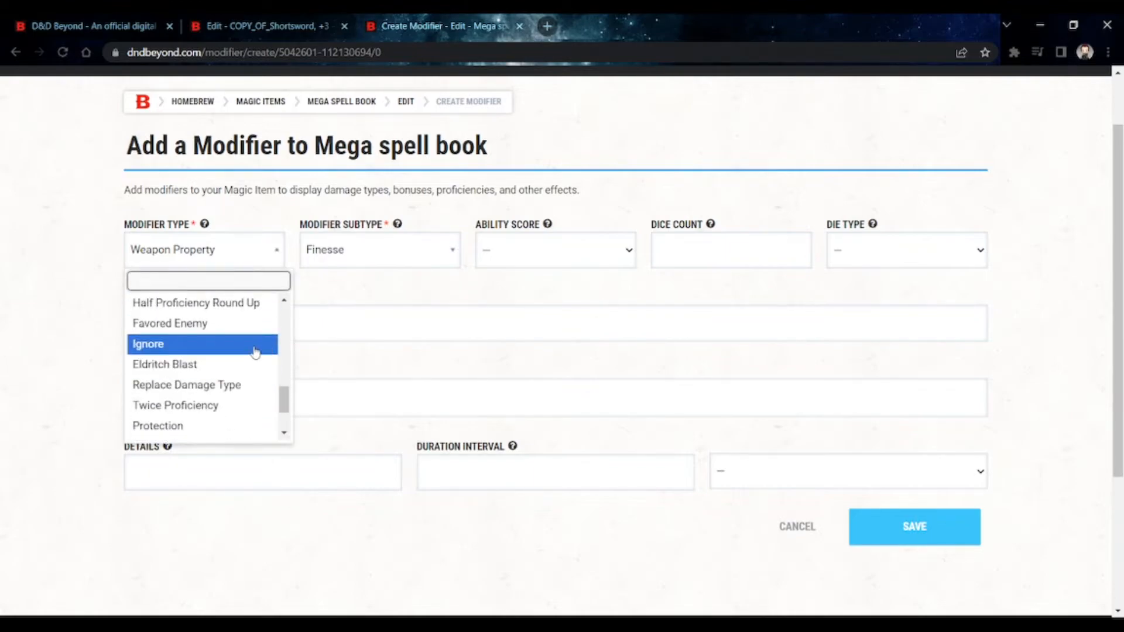
click(257, 347)
click(363, 256)
scroll(371, 336, down, 1)
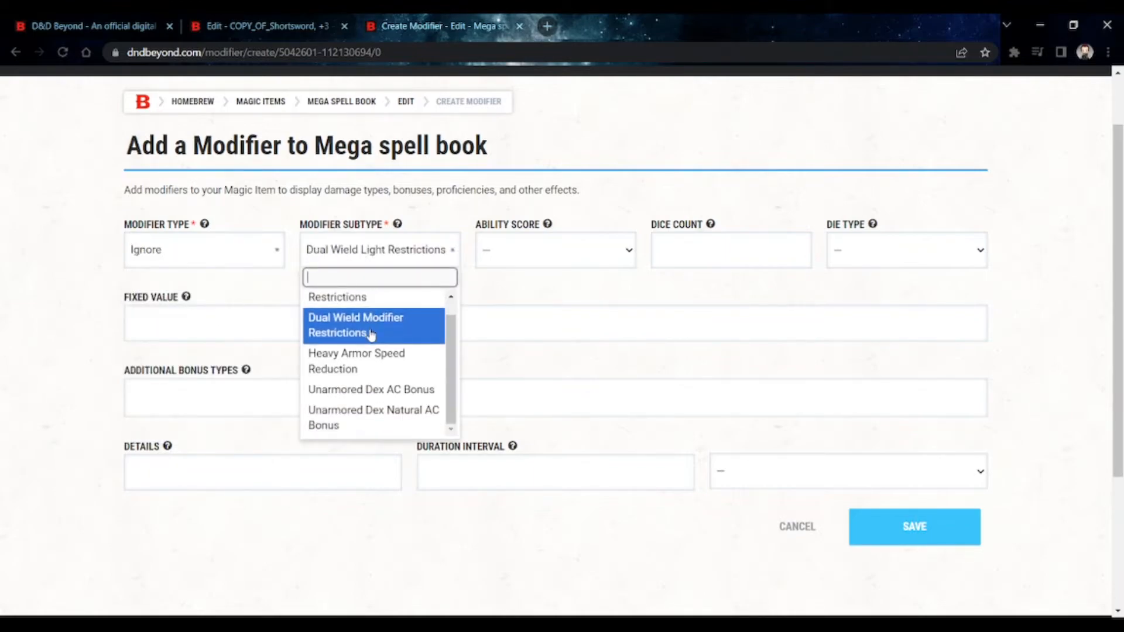
- Change the modifier type to Ignore Weapon Property and look over its available subtypes
click(216, 255)
click(241, 261)
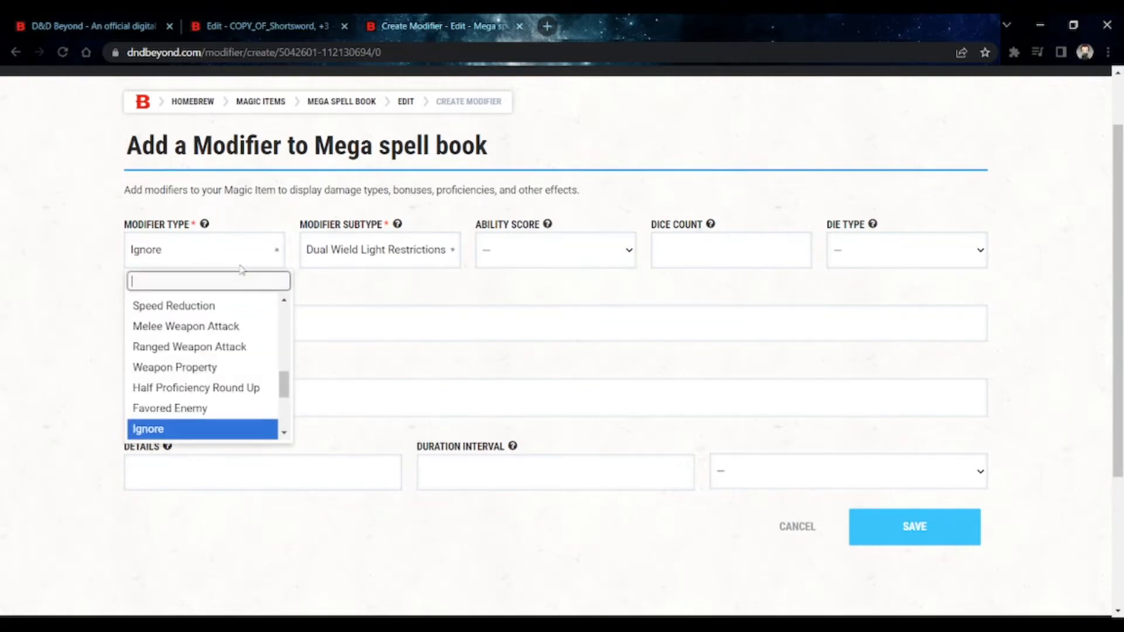
scroll(246, 310, up, 1)
scroll(246, 332, down, 3)
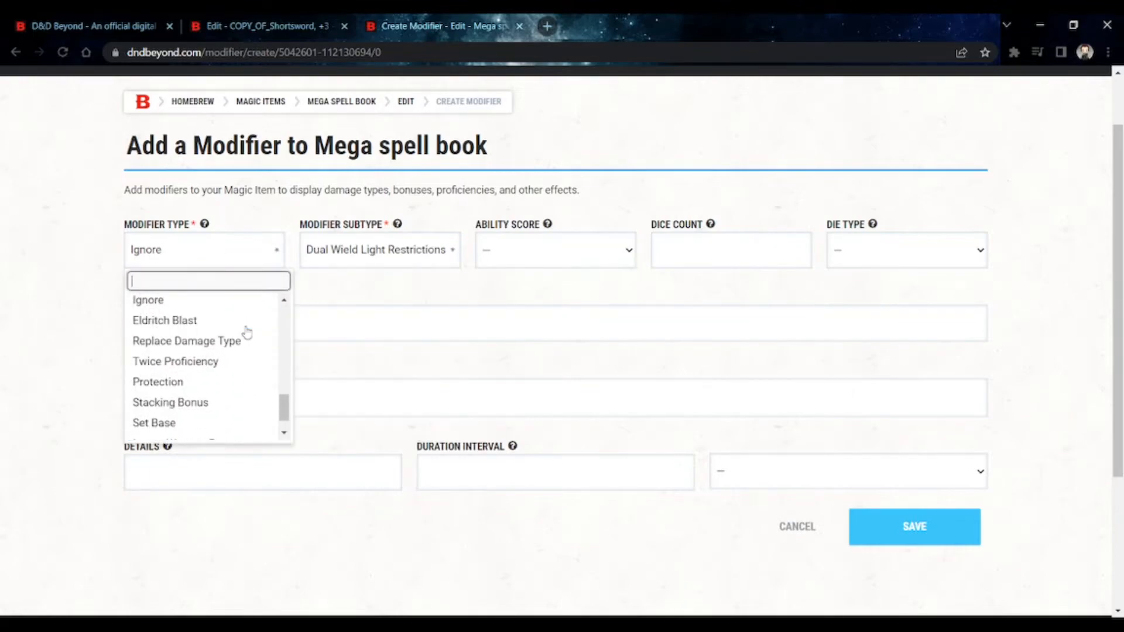
scroll(246, 332, down, 1)
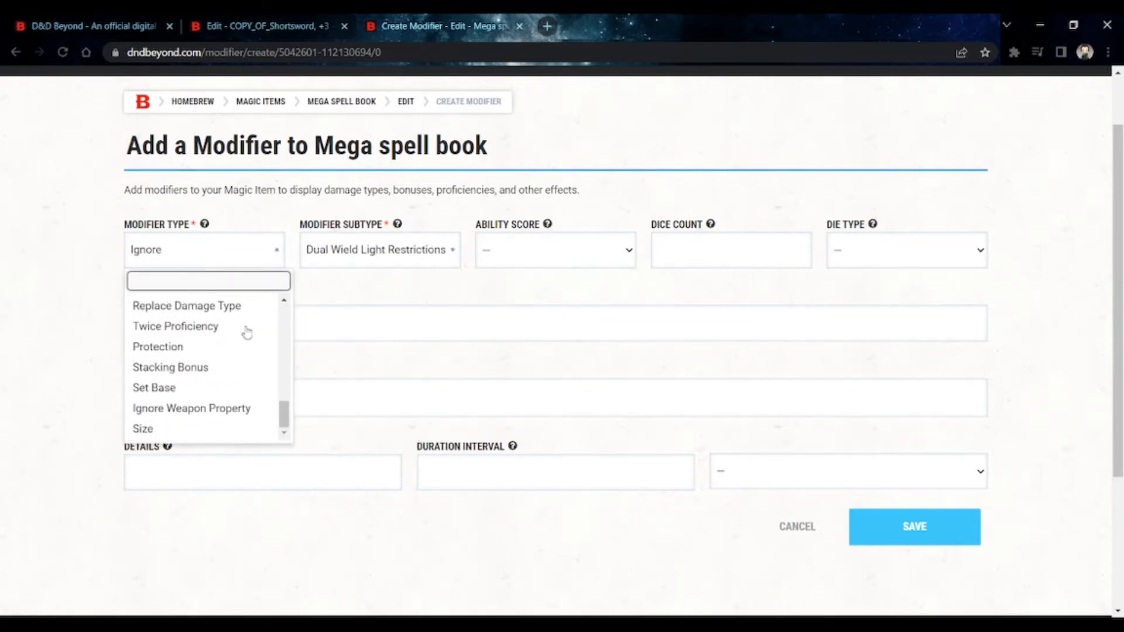
click(244, 409)
click(360, 260)
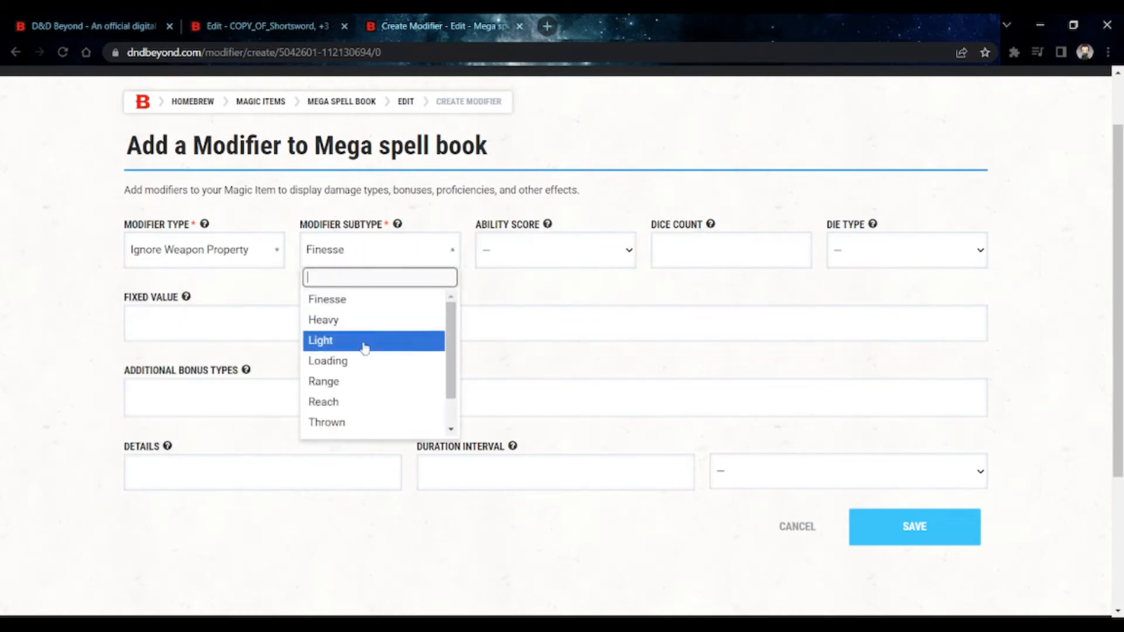
scroll(363, 371, down, 2)
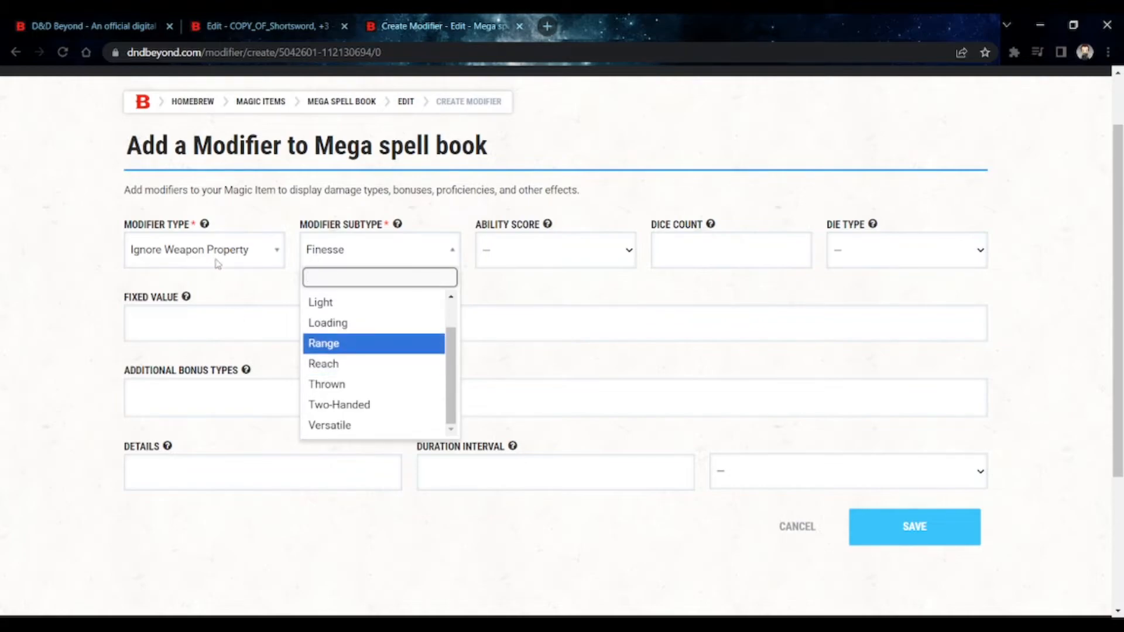
- Browse the other modifier types and cancel adding the modifier to the Mega spell book
click(216, 261)
click(216, 261)
scroll(235, 356, down, 1)
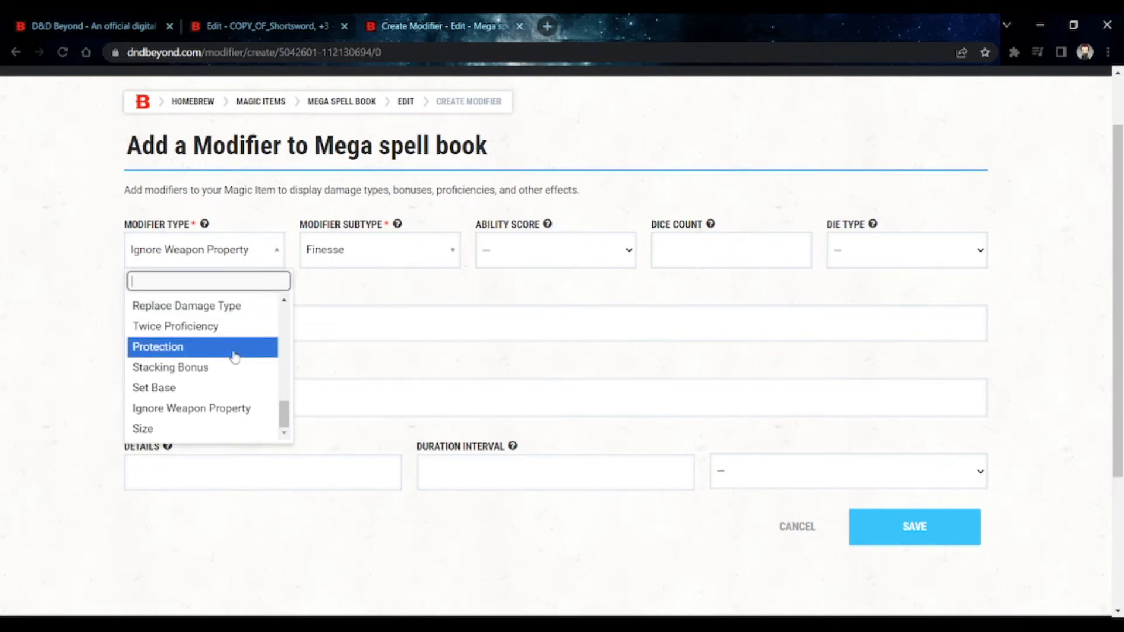
scroll(234, 357, up, 2)
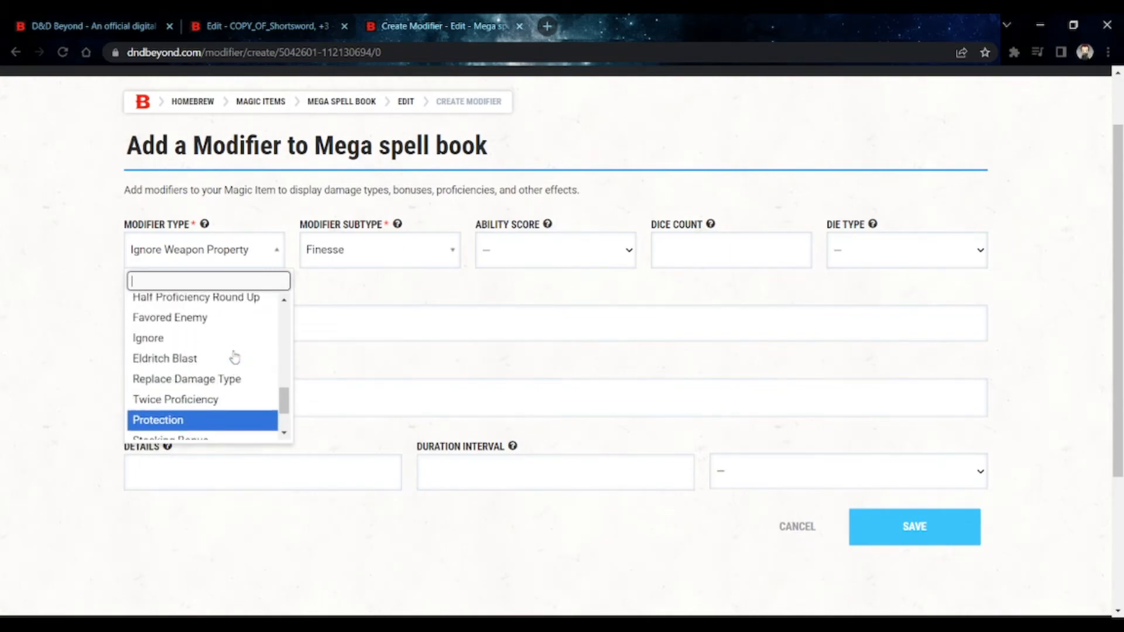
scroll(234, 357, up, 2)
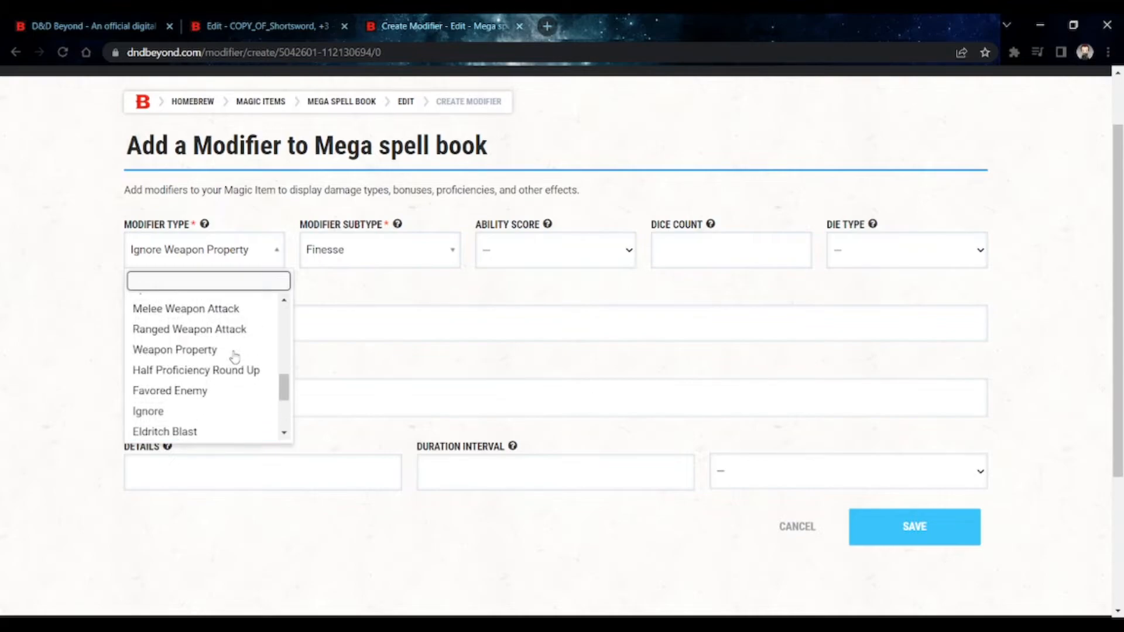
scroll(234, 357, up, 2)
click(797, 527)
click(797, 527)
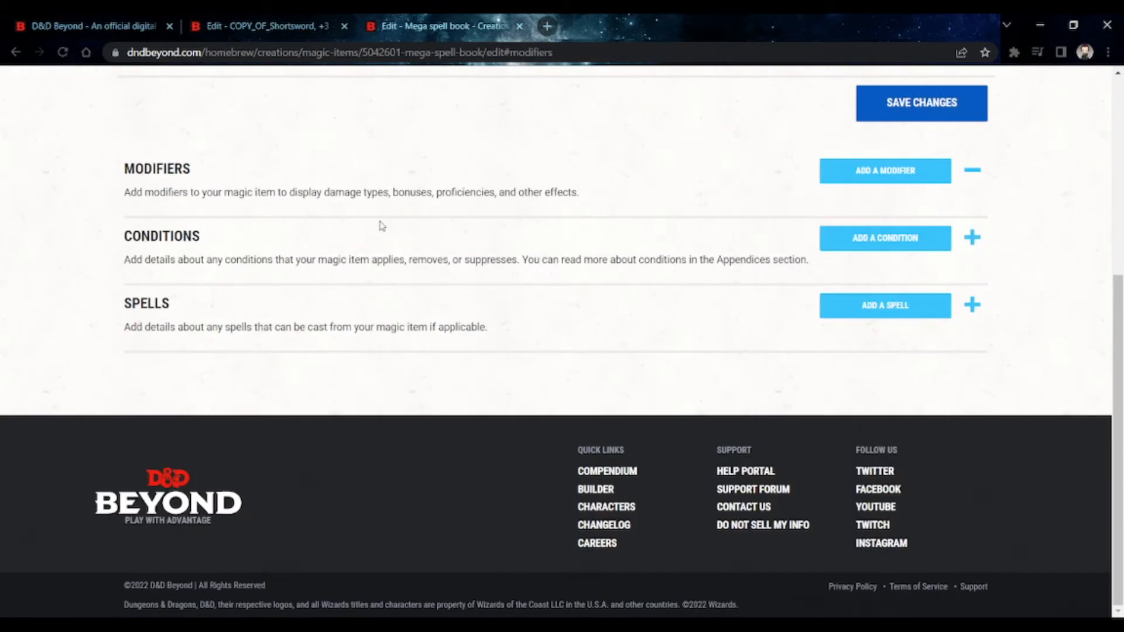
- Start adding a condition to the Mega spell book, try its condition, duration and details fields, and cancel it
click(389, 242)
click(831, 239)
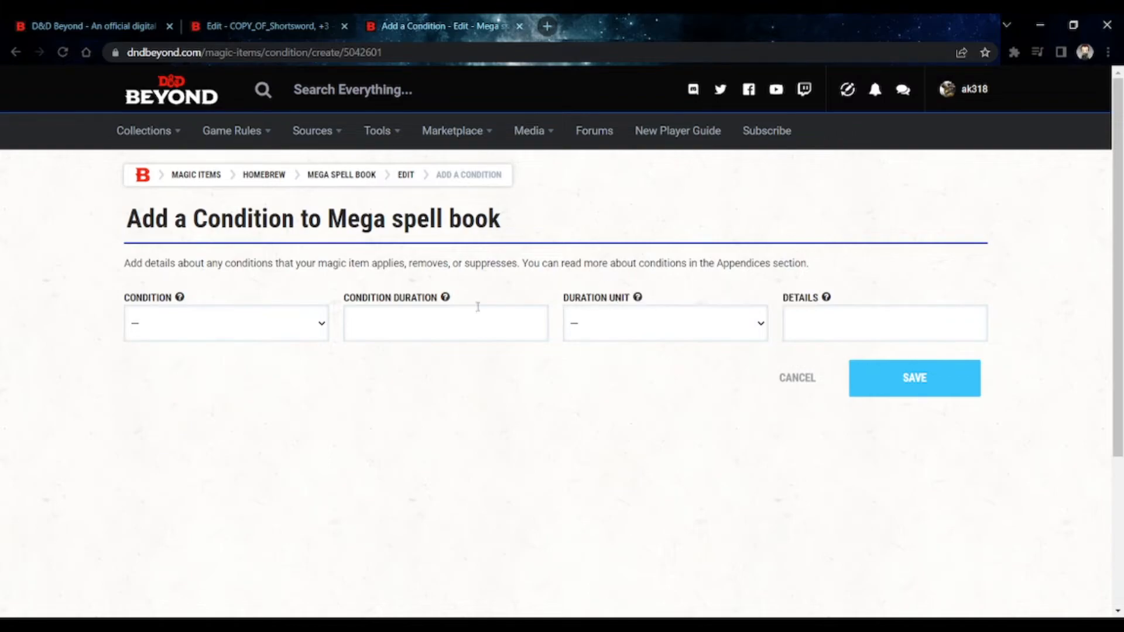
click(235, 320)
click(238, 442)
click(453, 327)
click(814, 311)
click(810, 396)
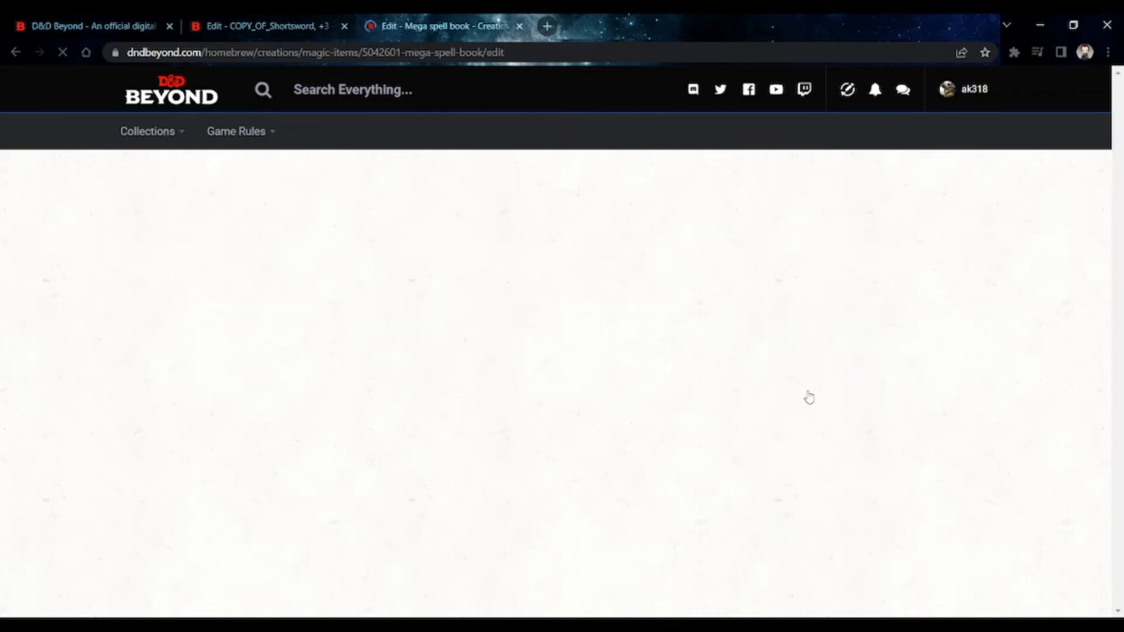
- Start adding a spell to the Mega spell book and choose Animal Polymorph as the spell name
scroll(348, 314, down, 5)
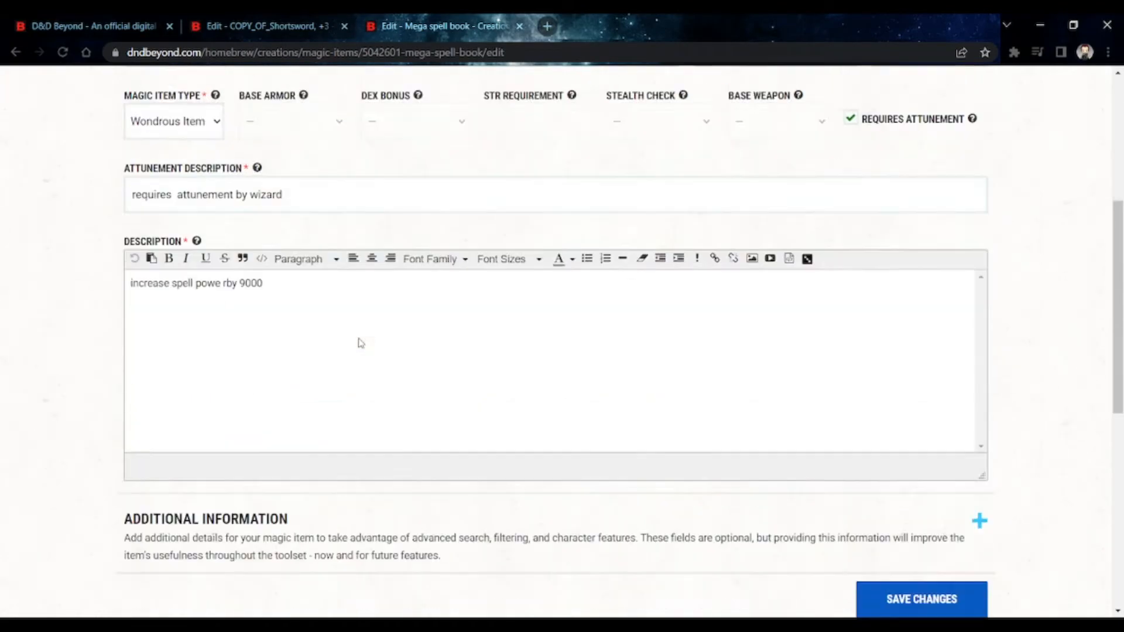
scroll(237, 322, down, 5)
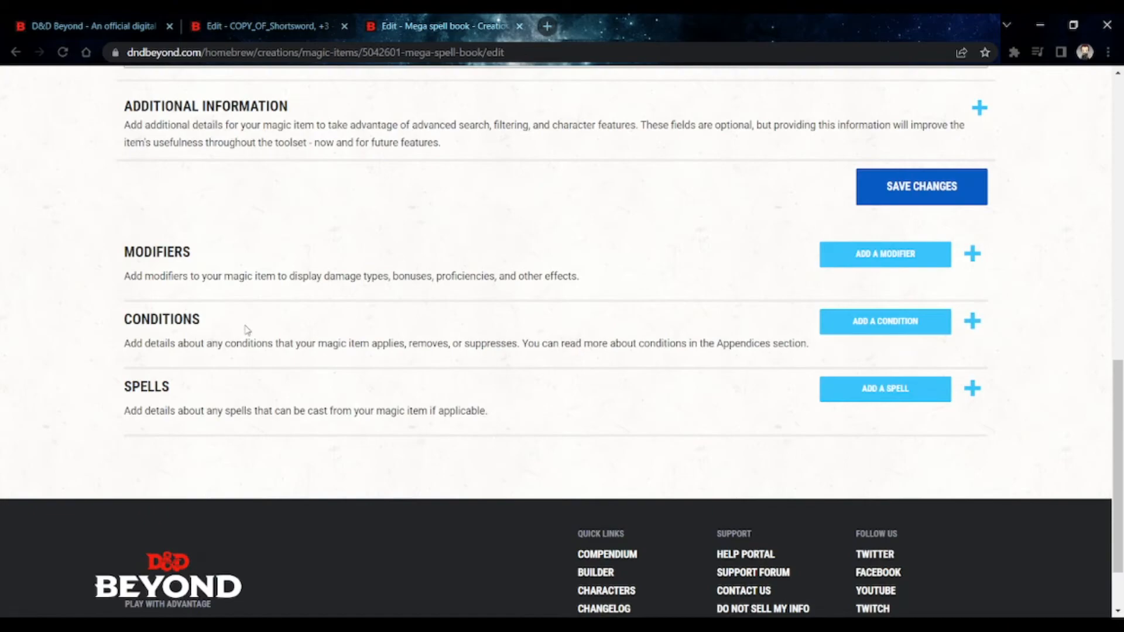
click(835, 399)
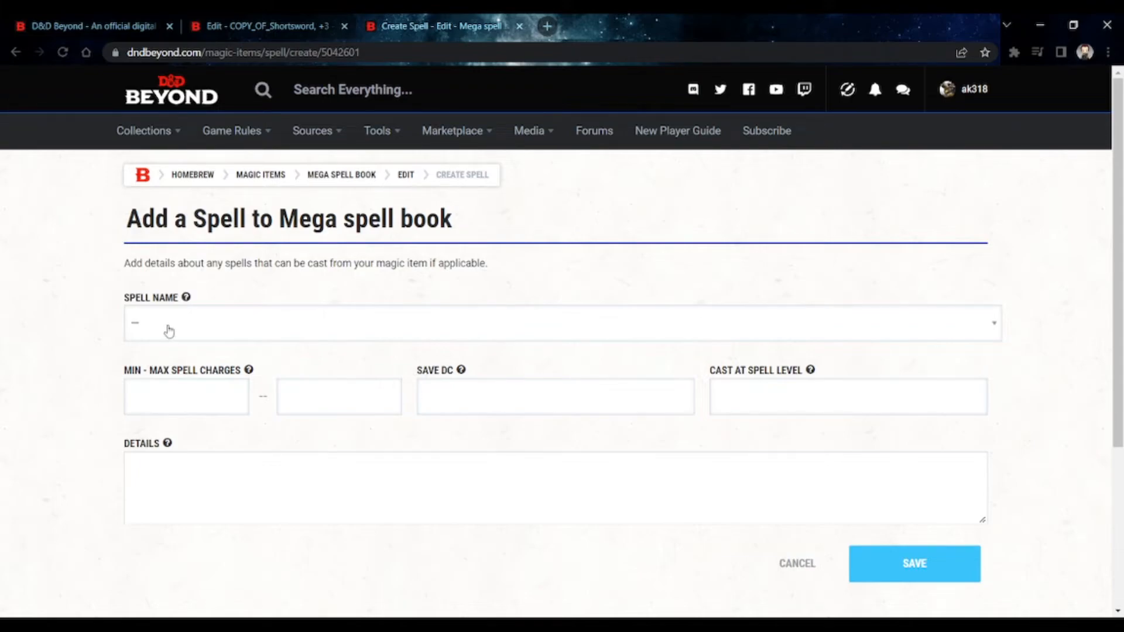
click(168, 329)
scroll(239, 479, down, 3)
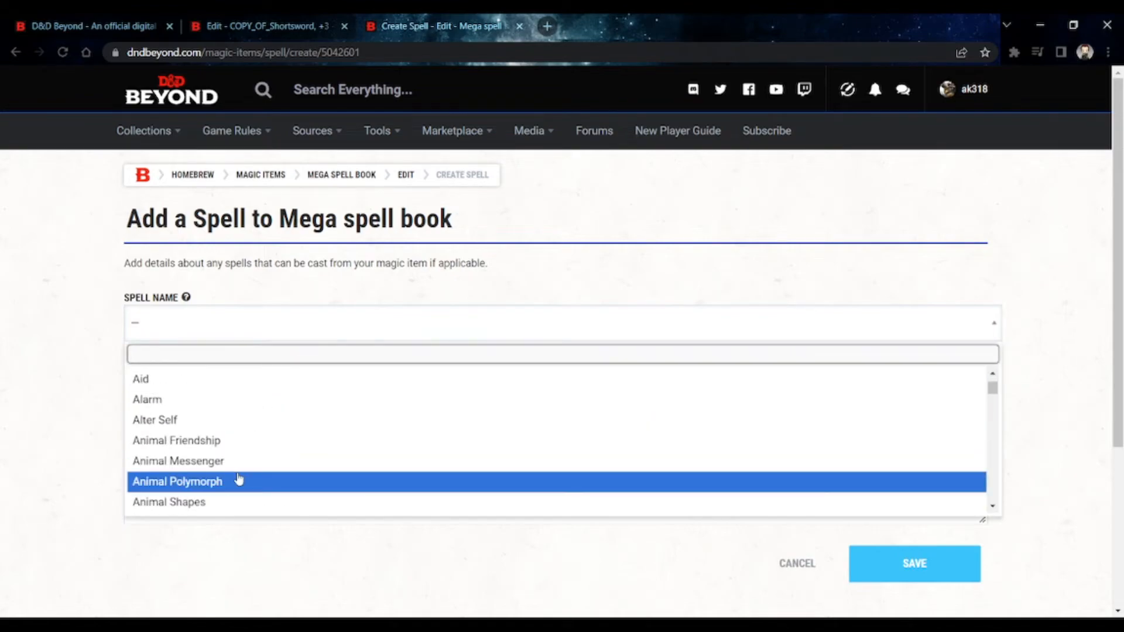
click(238, 480)
- Set both the minimum and maximum spell charges for Animal Polymorph to 3
click(216, 393)
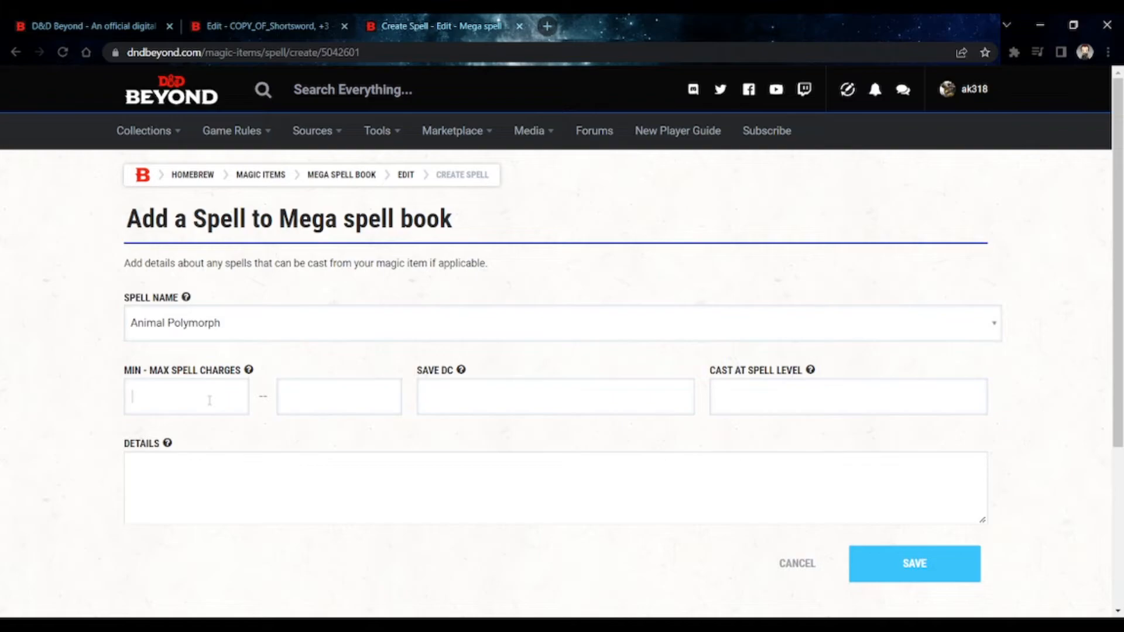
text(3)
click(307, 383)
text(3)
- Change the spell charges to a minimum of 1 and a maximum of 5, and cancel adding the spell
mouse_move(251, 375)
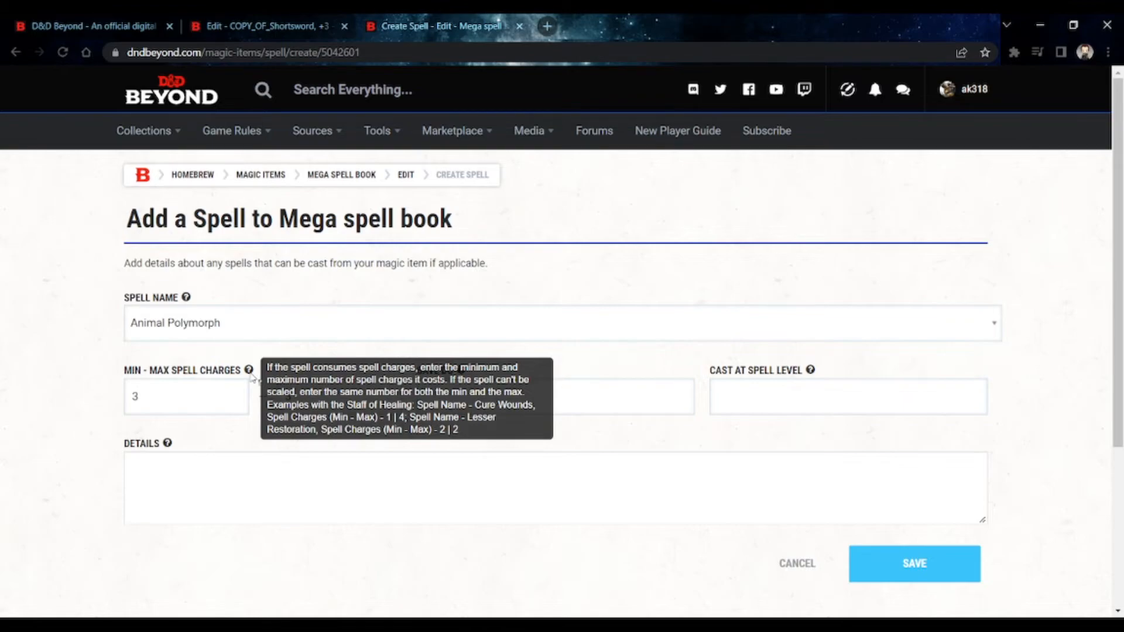
double_click(288, 396)
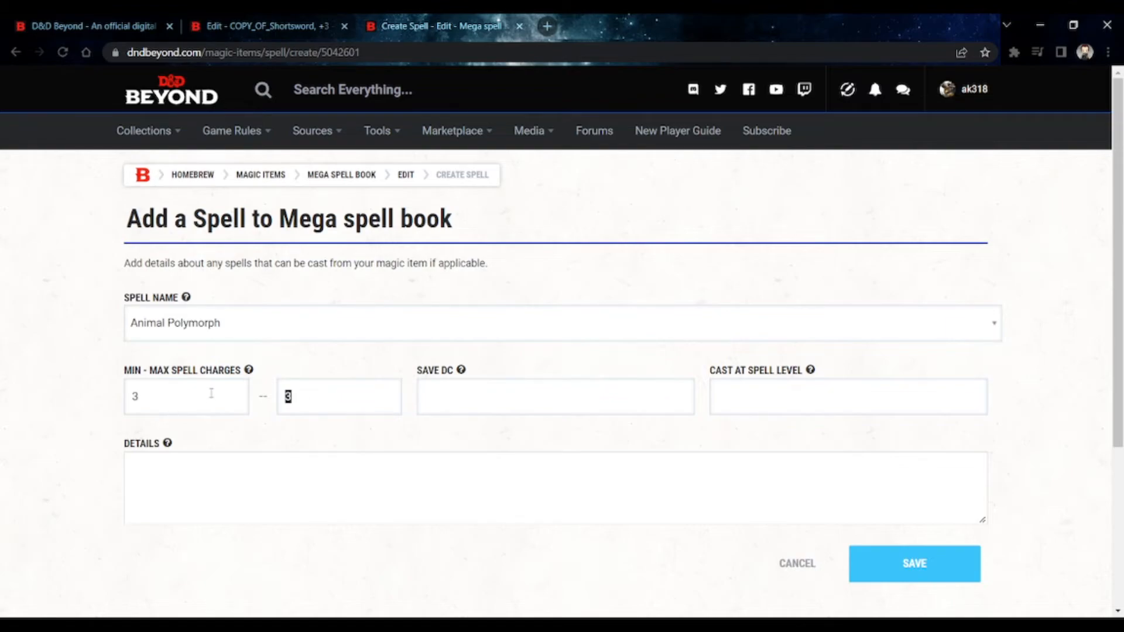
double_click(135, 397)
text(1)
key(Tab)
text(5)
click(838, 399)
click(787, 565)
scroll(649, 533, down, 5)
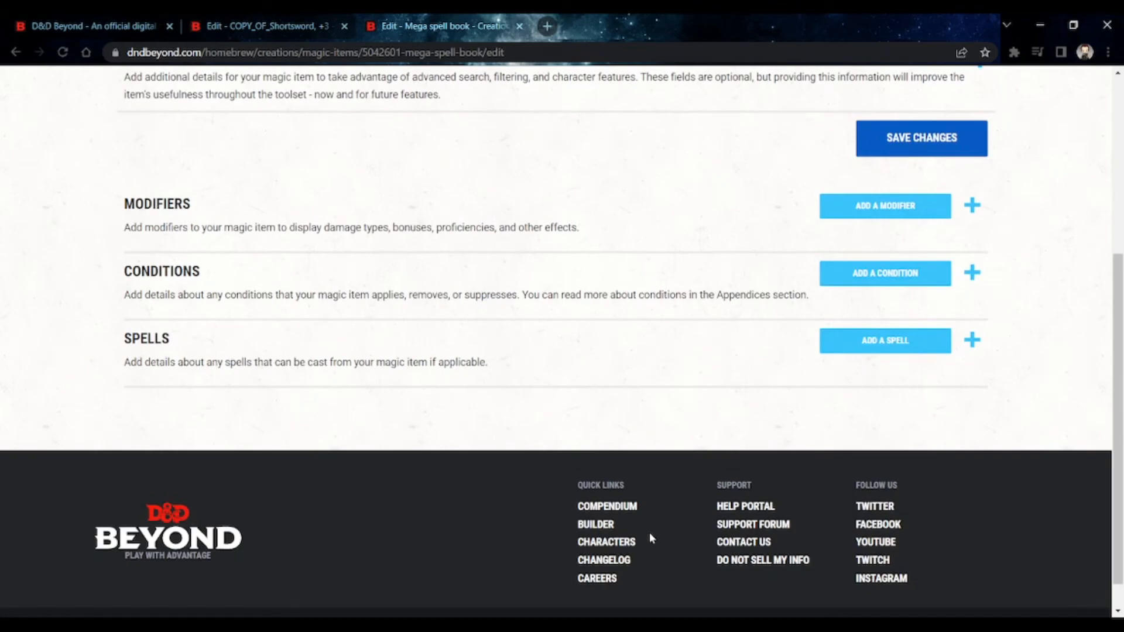
- Expand the Additional Information section of the Mega spell book to examine its charge fields, and expand the Basic Information section
scroll(649, 533, up, 2)
scroll(651, 537, up, 2)
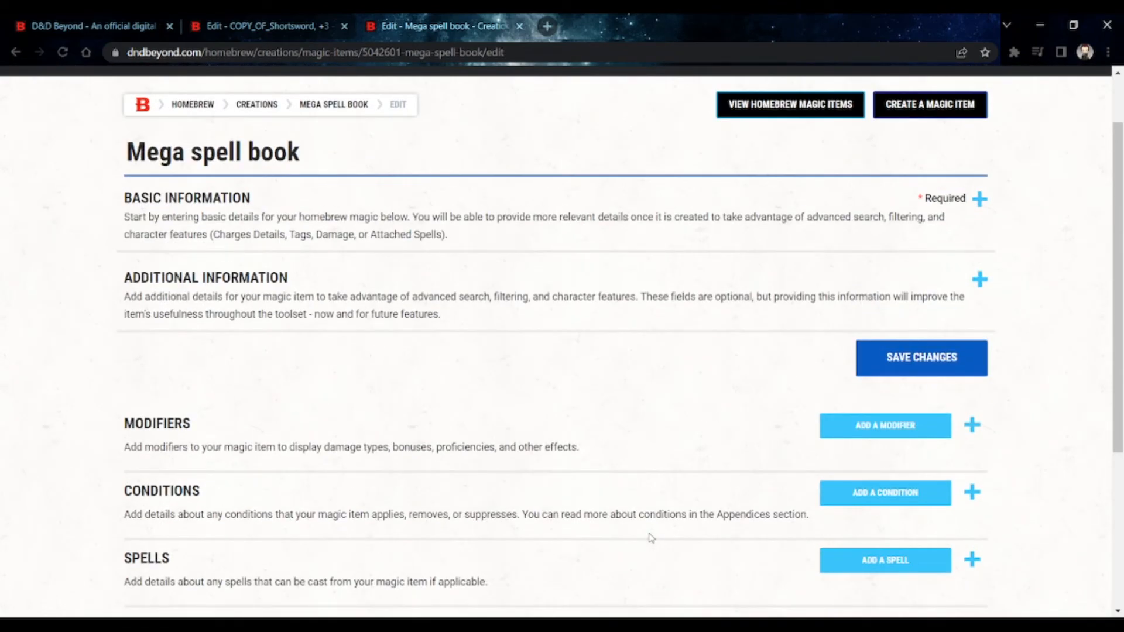
scroll(632, 527, down, 1)
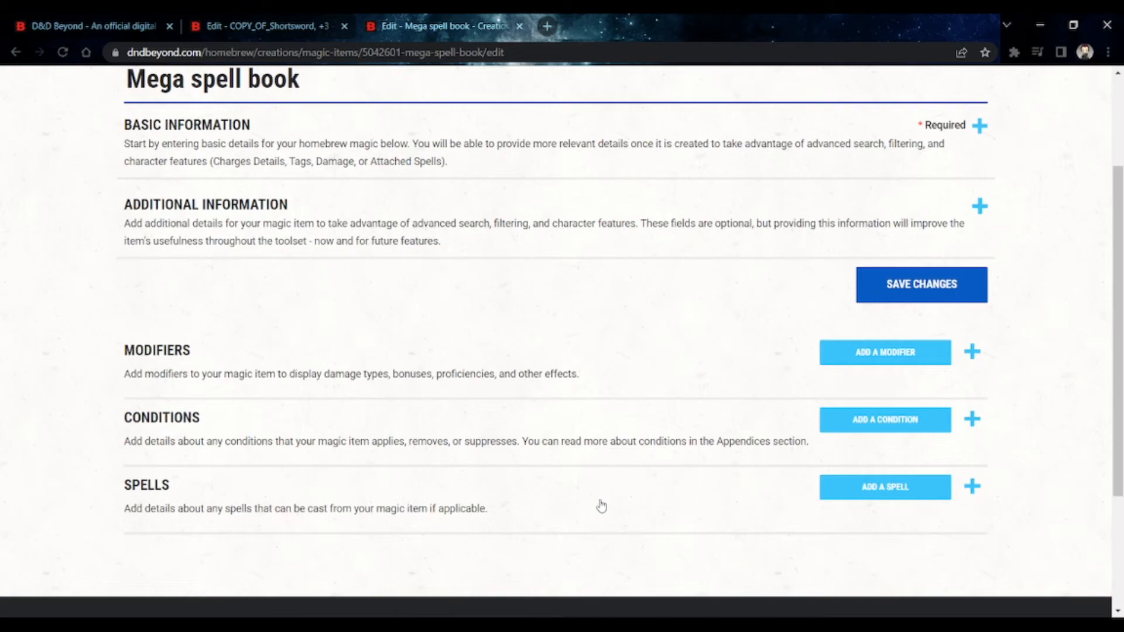
click(370, 238)
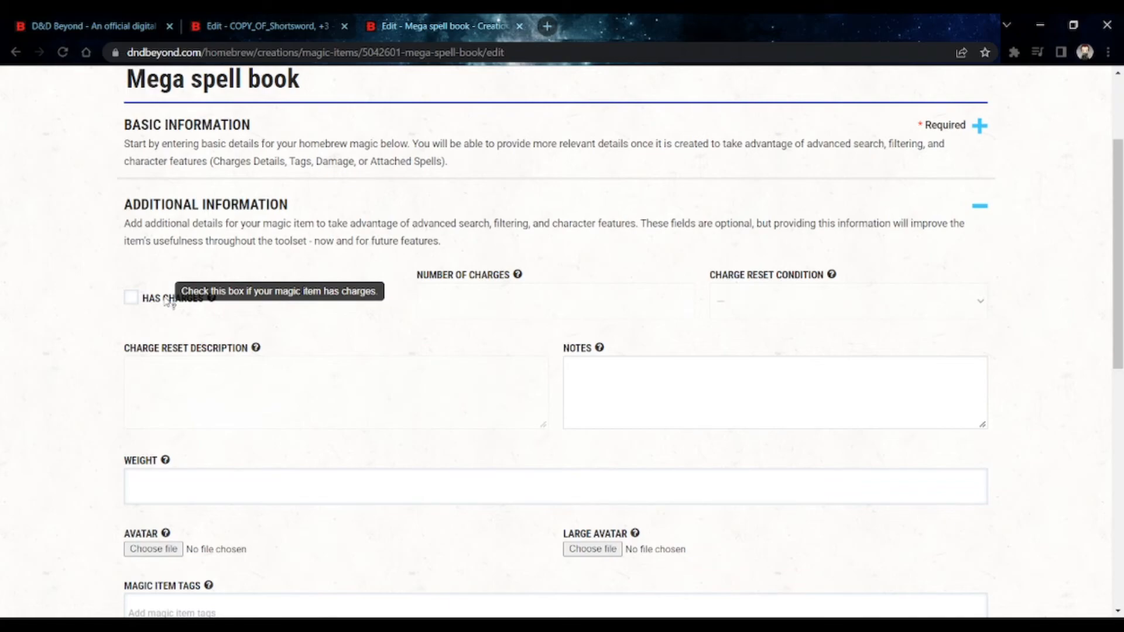
scroll(170, 300, up, 3)
click(362, 275)
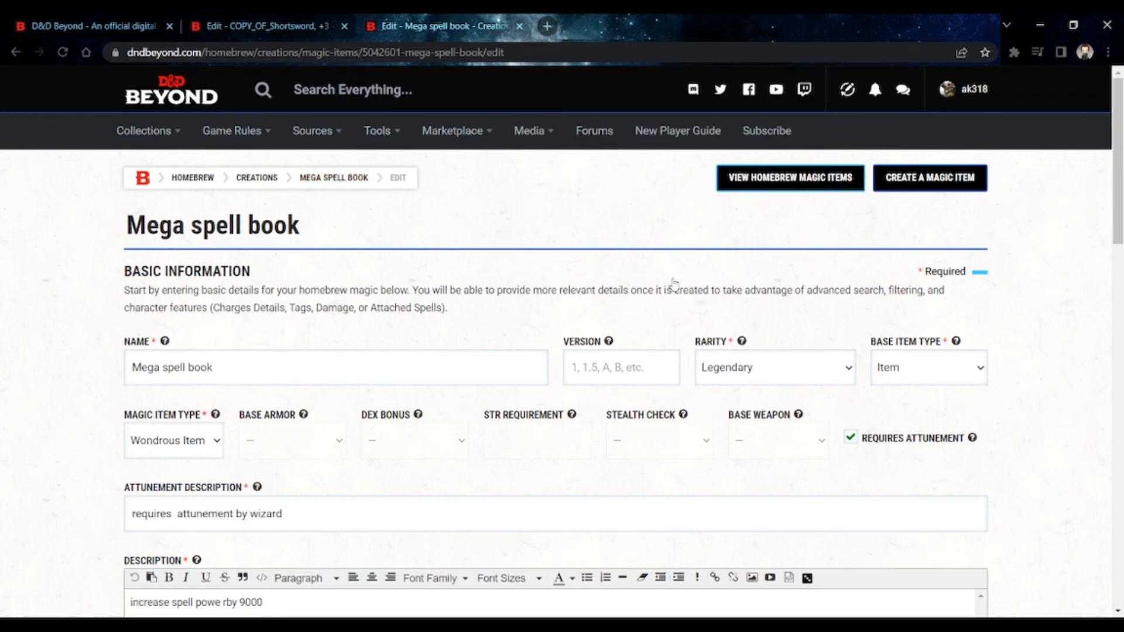
- Change the Mega spell book's base item type to Weapon and look over the description and additional information fields
scroll(673, 286, down, 3)
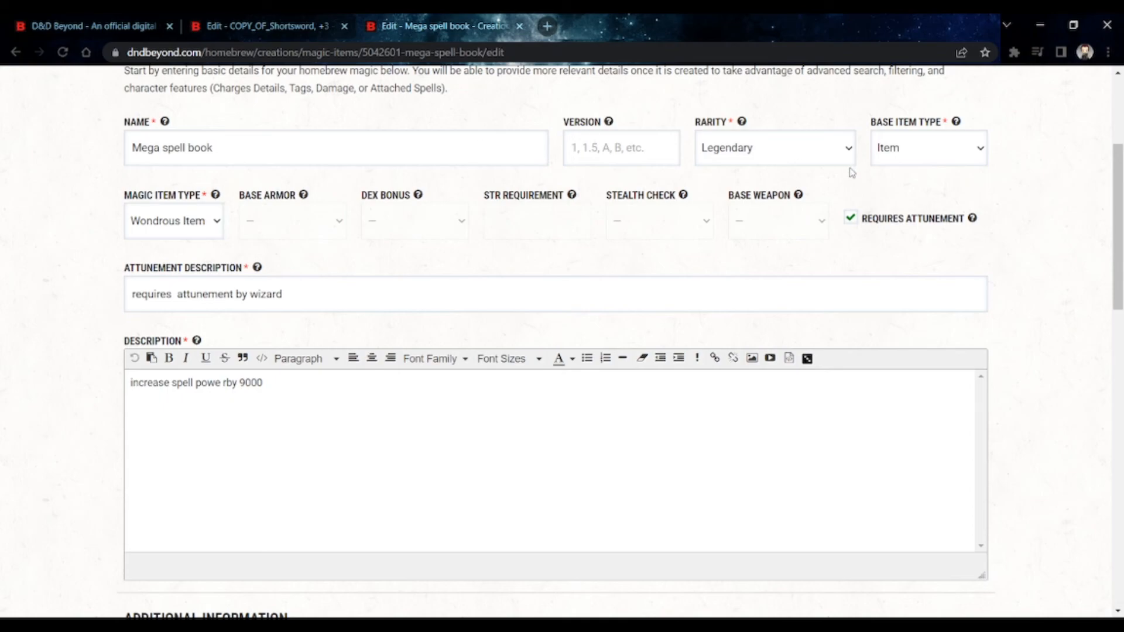
click(906, 158)
click(915, 206)
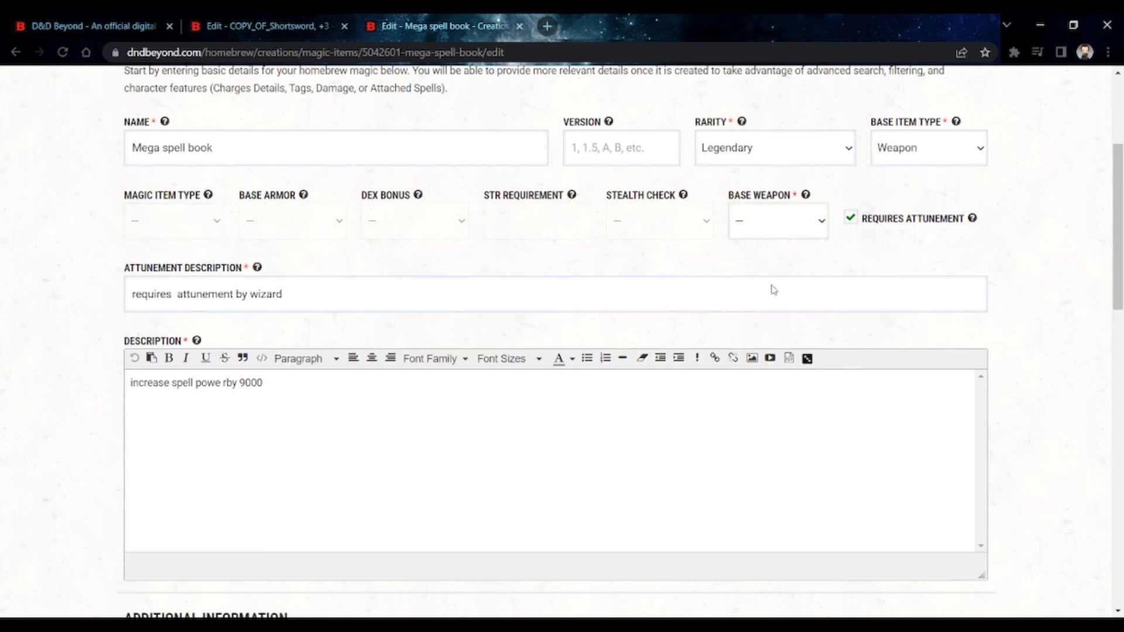
scroll(657, 286, down, 5)
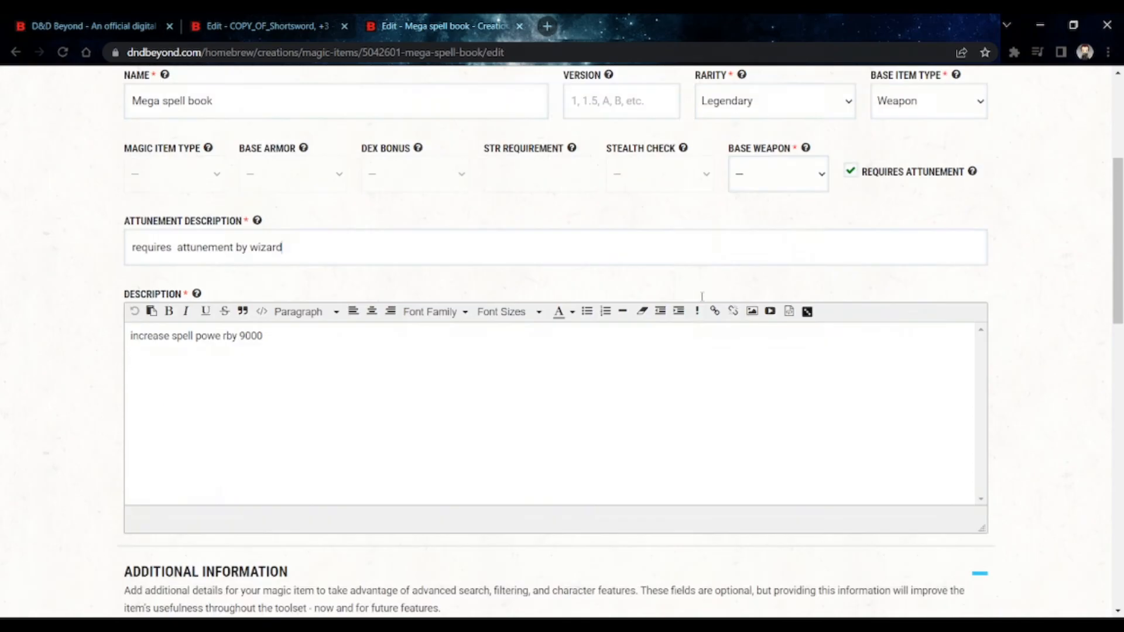
mouse_move(736, 403)
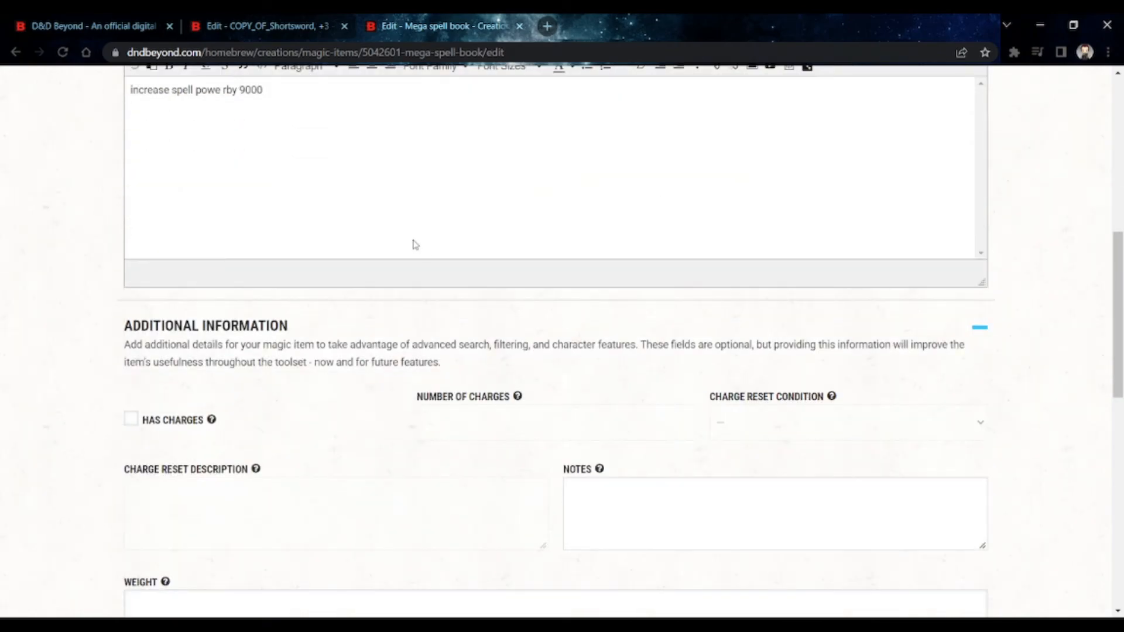
- Switch to the copied Shortsword, +3 page and go from there to the homebrew magic item creation page
click(266, 26)
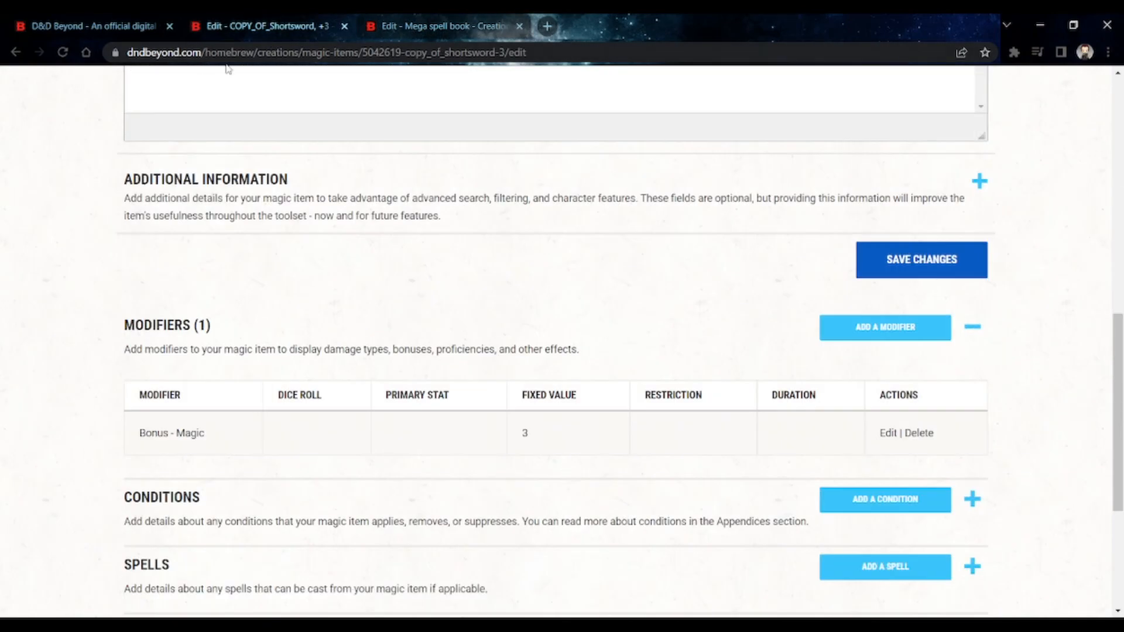
scroll(182, 136, up, 7)
scroll(181, 136, up, 4)
mouse_move(178, 136)
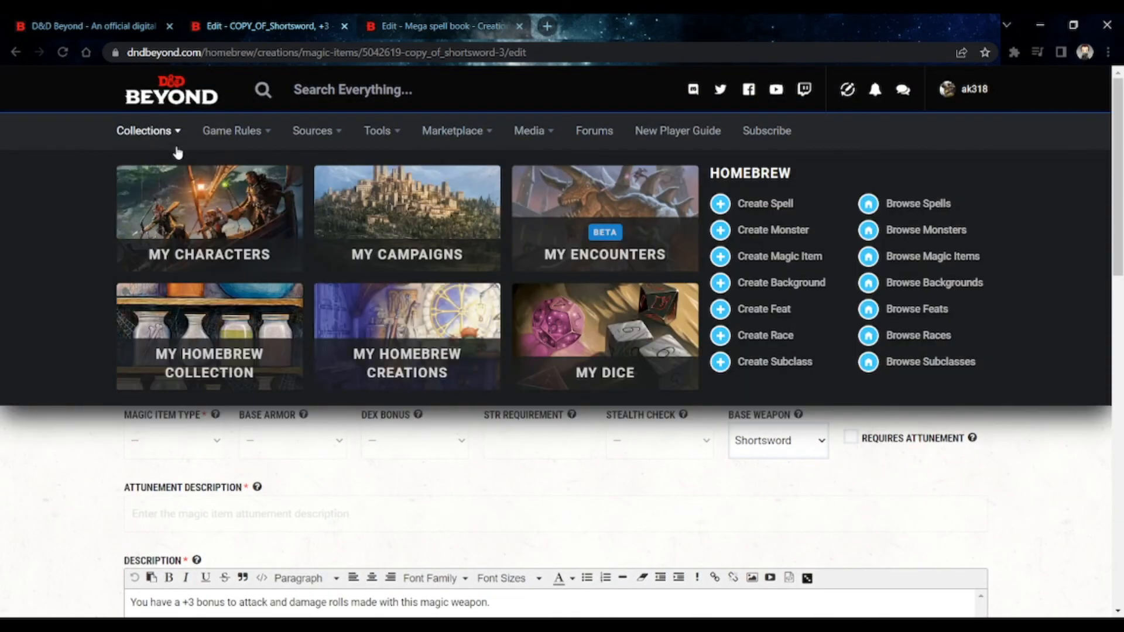
click(807, 258)
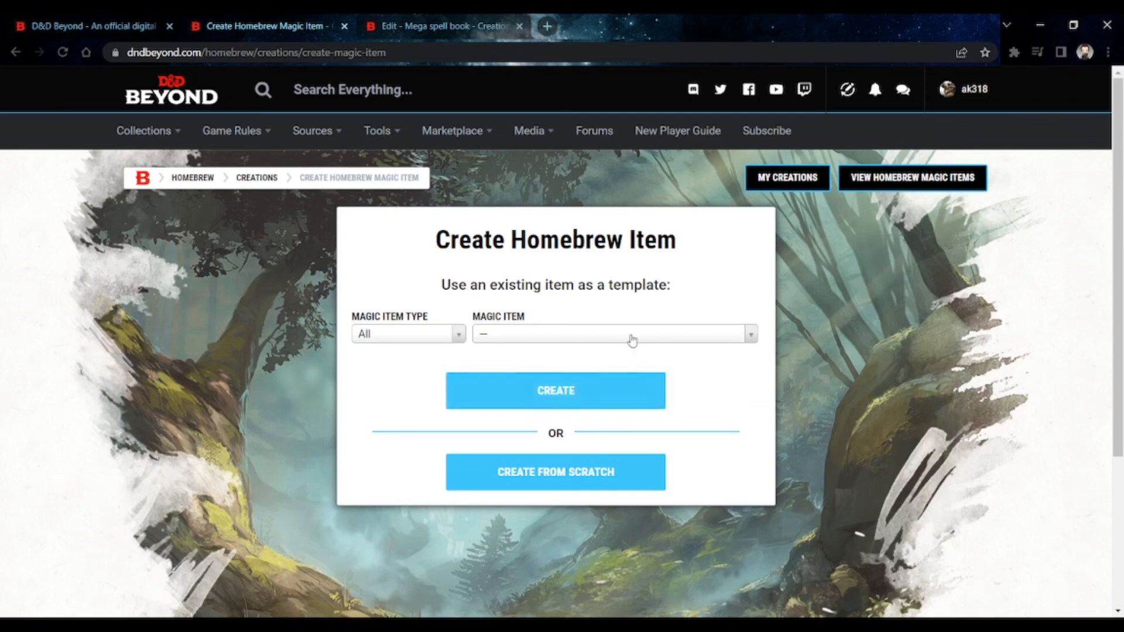
- Browse the existing magic items offered as templates and close the list without choosing one
click(632, 338)
click(632, 338)
click(631, 335)
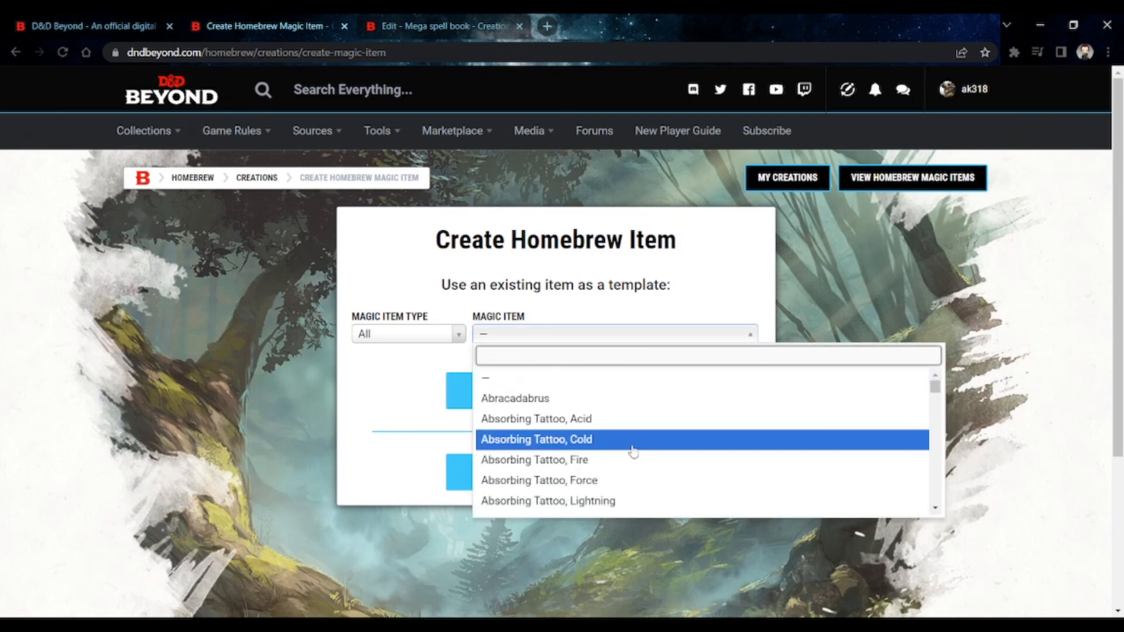
scroll(633, 452, down, 1)
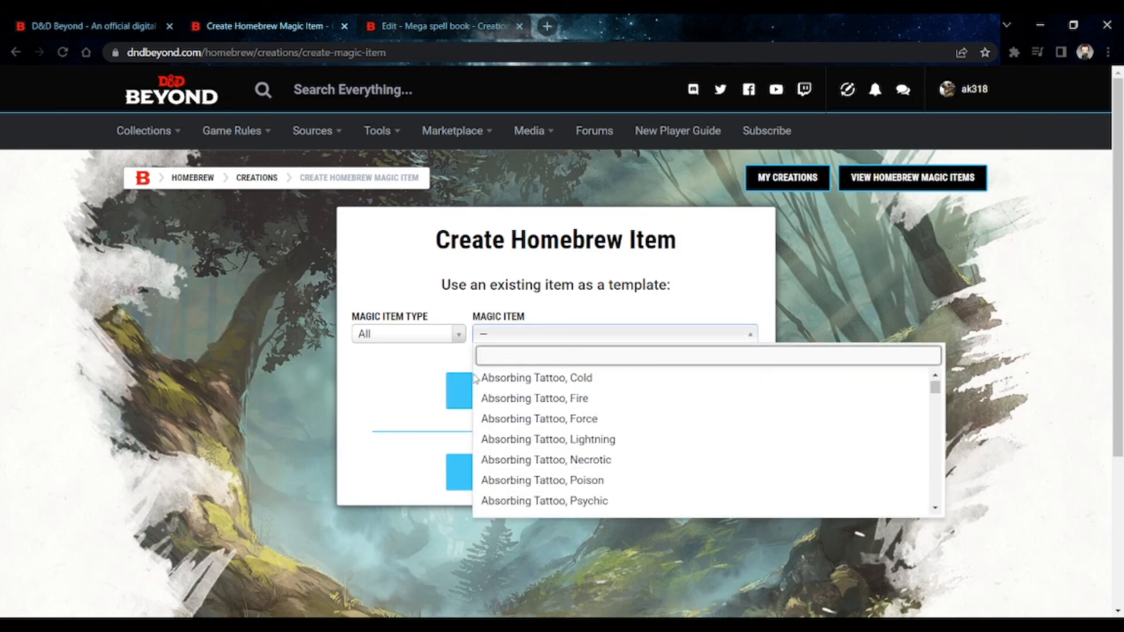
click(395, 397)
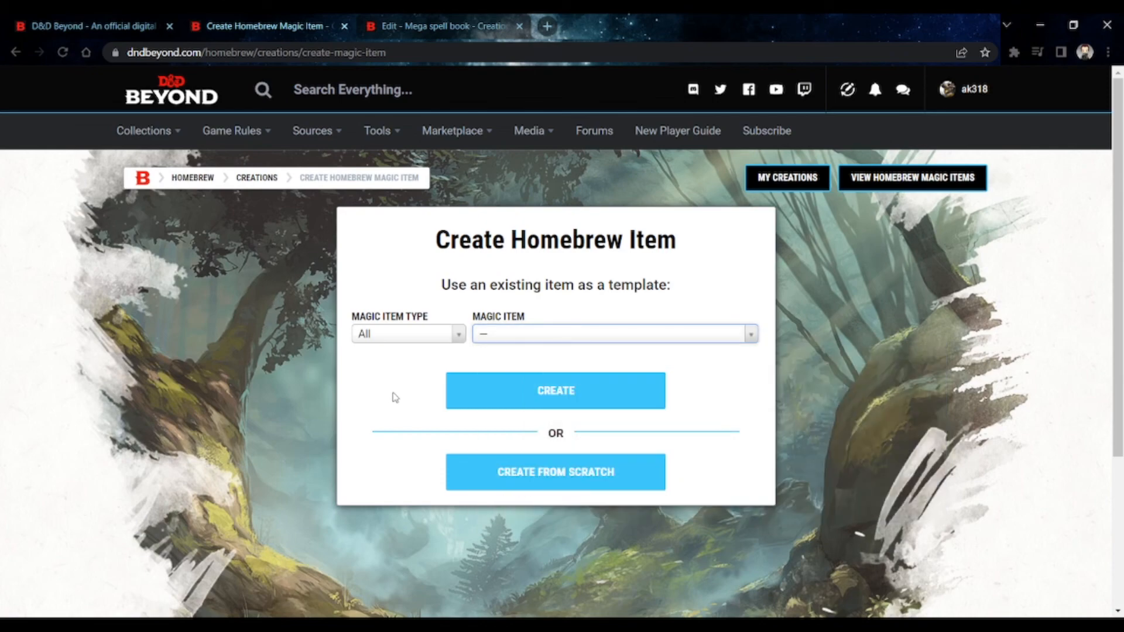